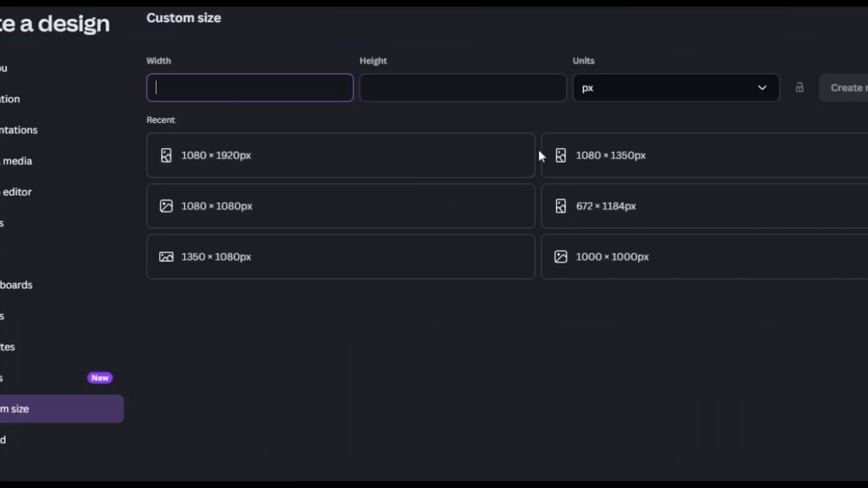
Step: Create a 1080 × 1080 px design and add a square from the Elements shapes
click(260, 223)
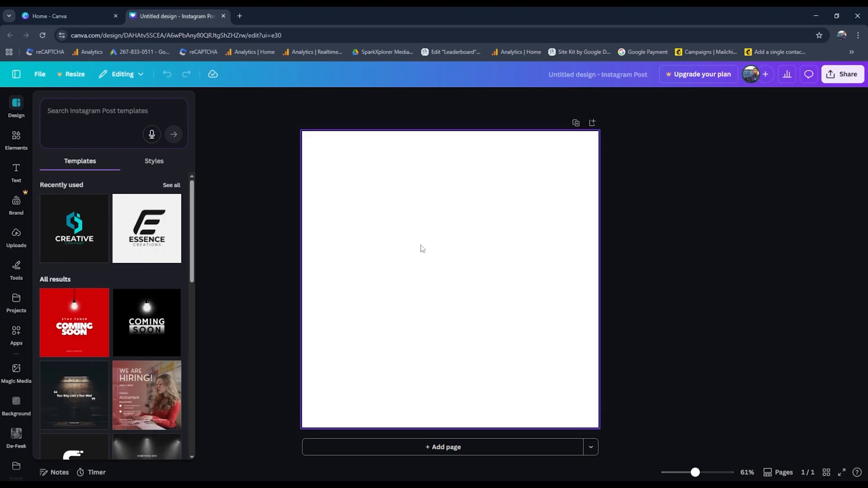
click(15, 141)
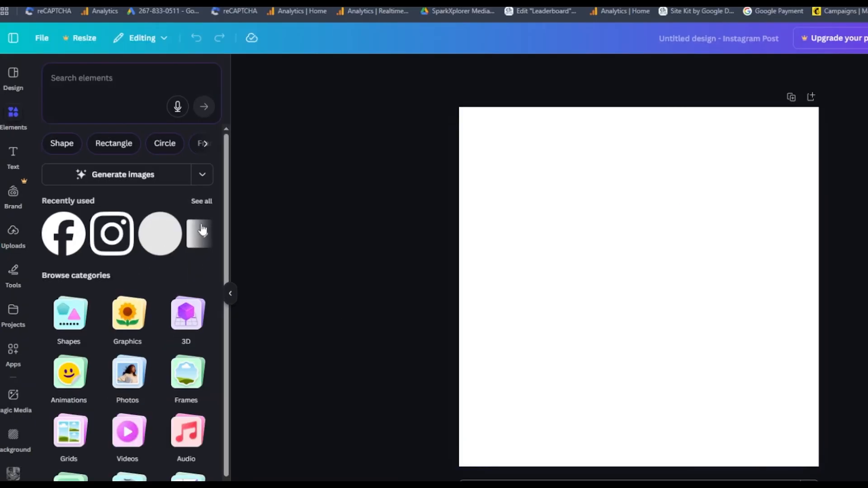
click(64, 317)
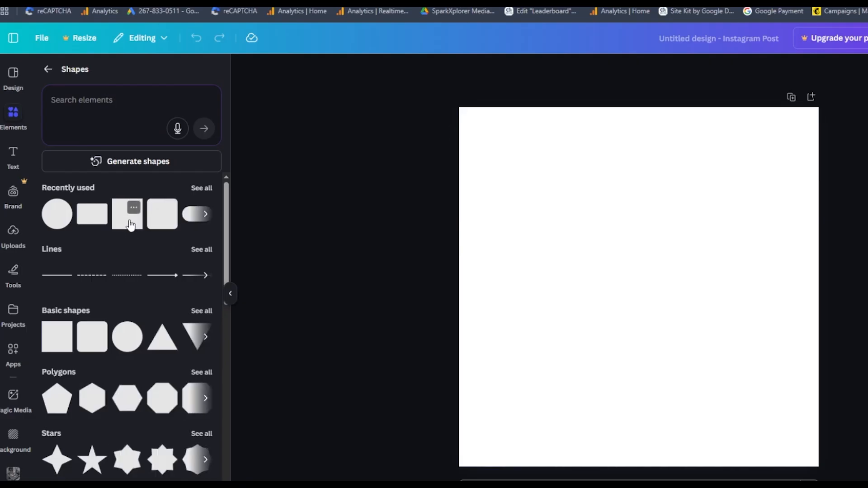
click(129, 223)
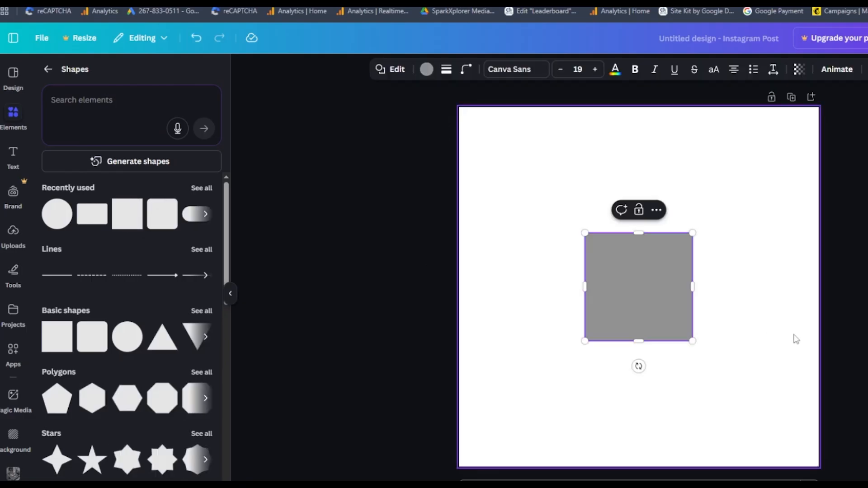
Step: Inspect the square's corner rounding and sides options
click(743, 322)
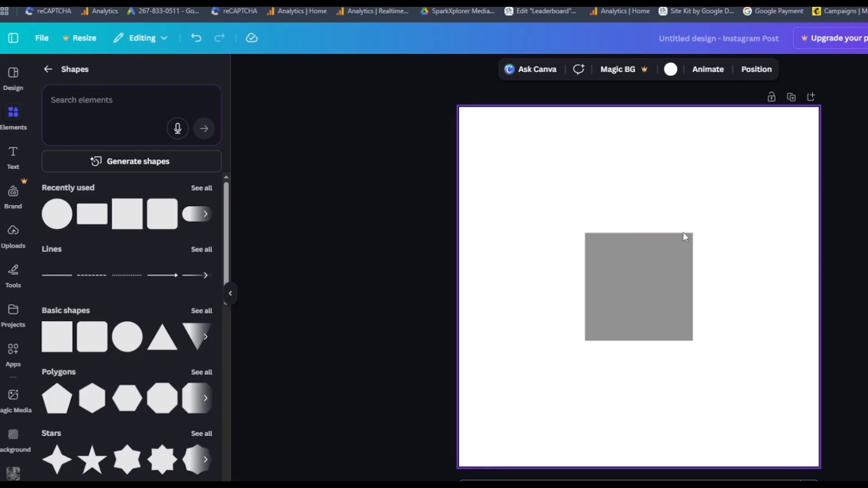
click(650, 298)
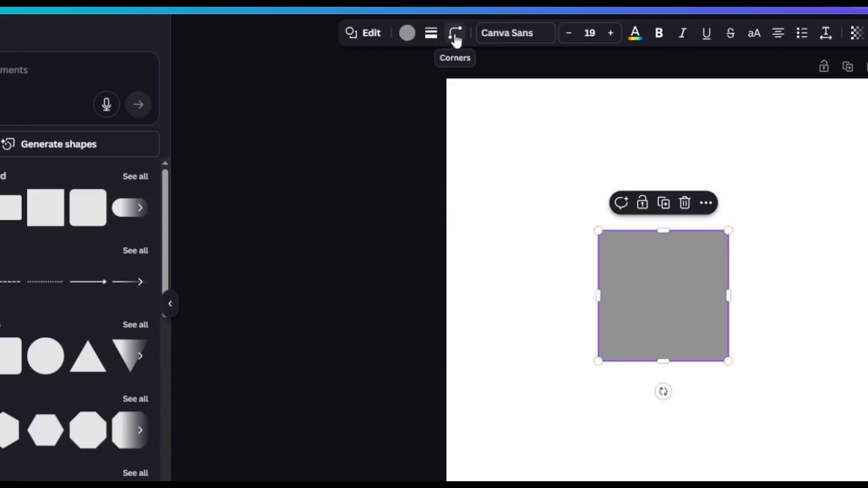
click(466, 70)
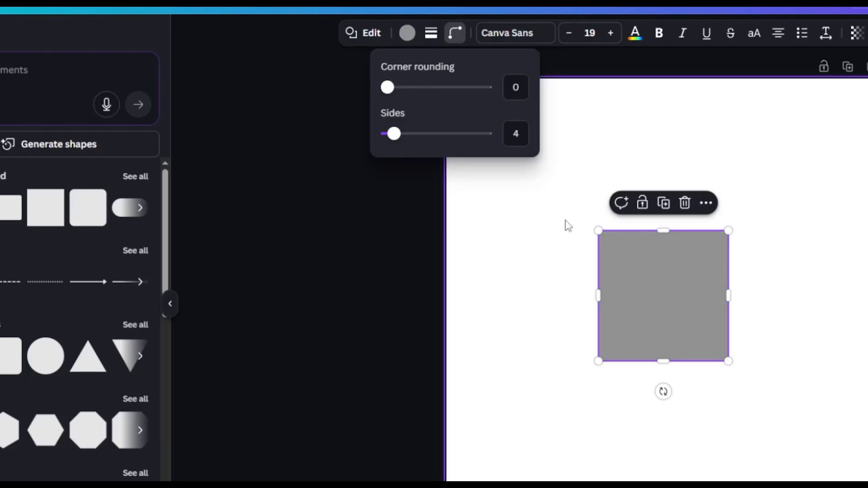
click(776, 298)
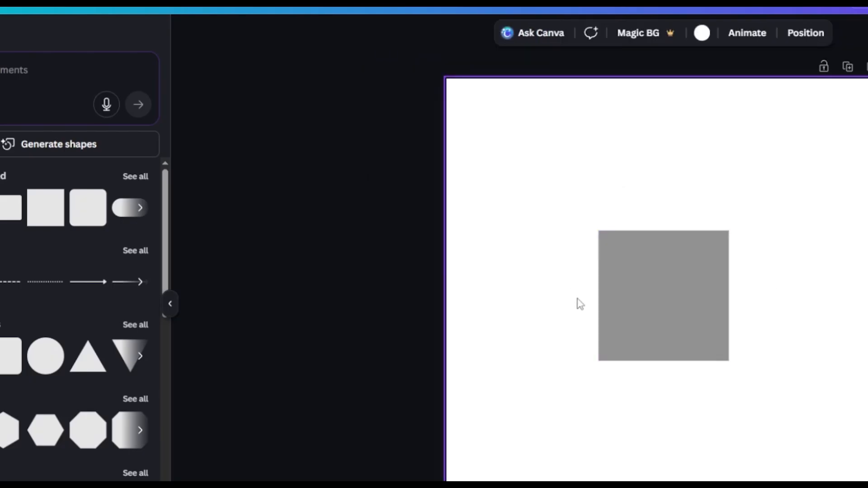
Step: Resize the square into a short horizontal rectangle by shrinking its height and width
click(657, 358)
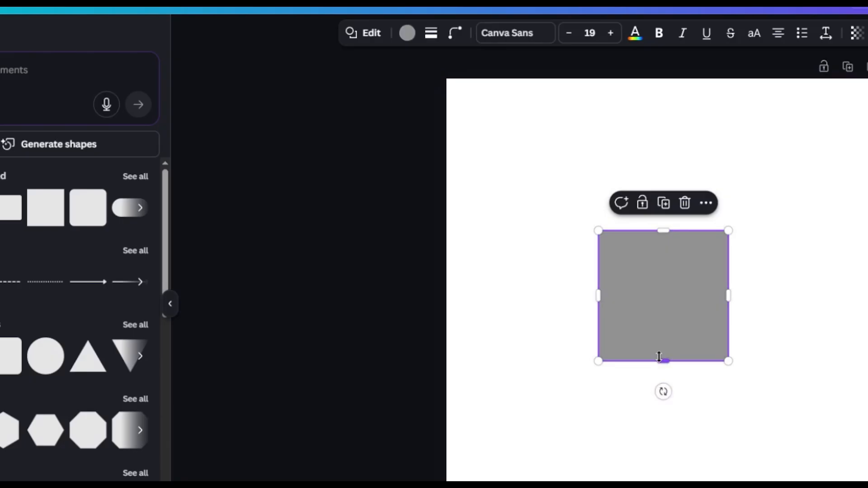
drag(661, 361, 657, 262)
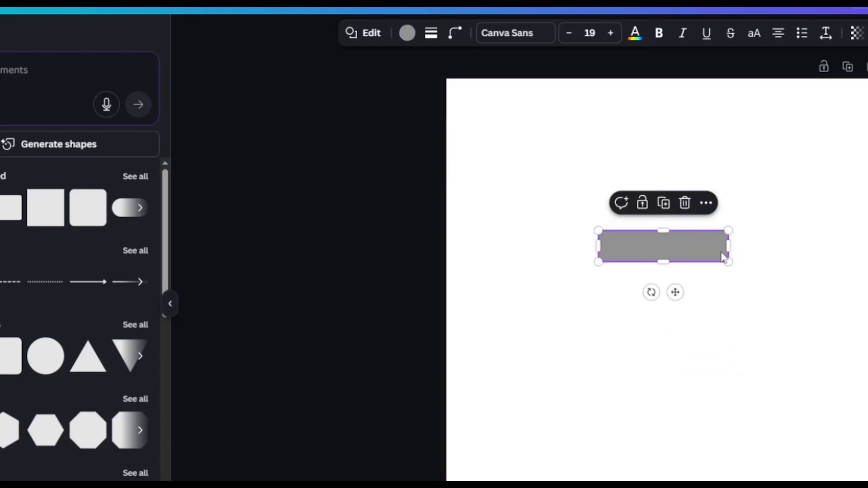
drag(726, 246, 694, 246)
click(664, 287)
click(651, 262)
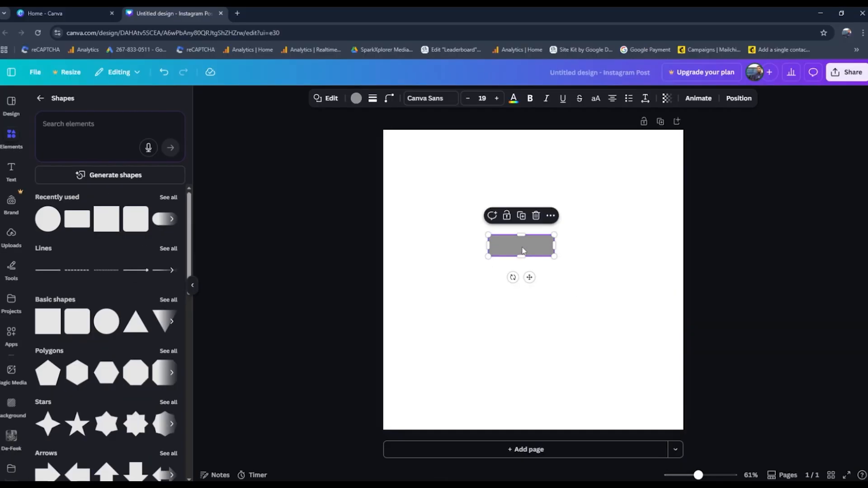
Step: Type gfdgfdgdfgfd as text inside the rectangle
double_click(522, 247)
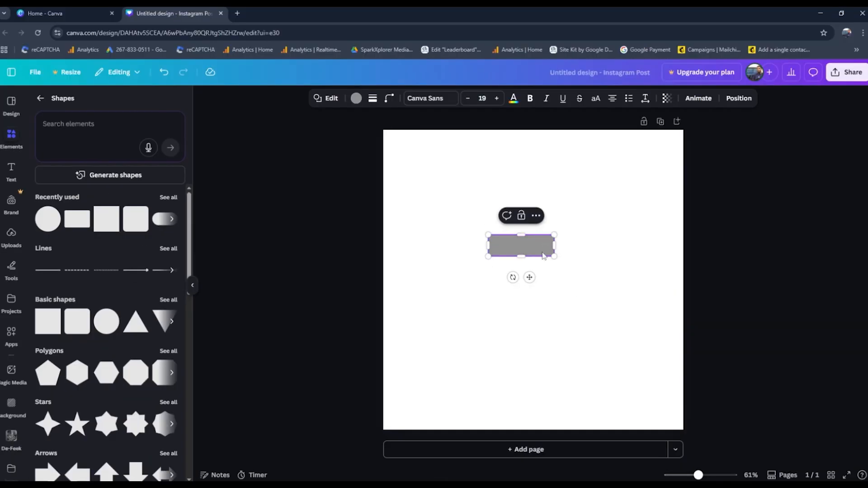
text(gfdgfdgdfgfd)
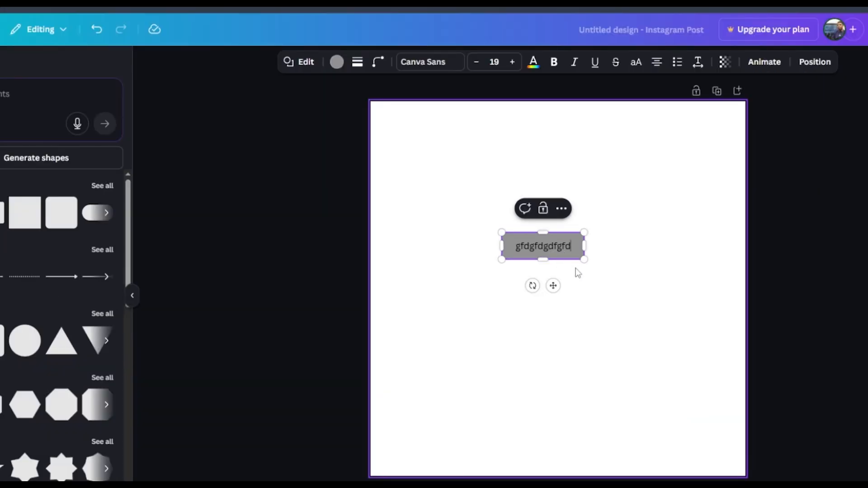
Step: Enlarge the rectangle by dragging its corner handle outward
click(672, 245)
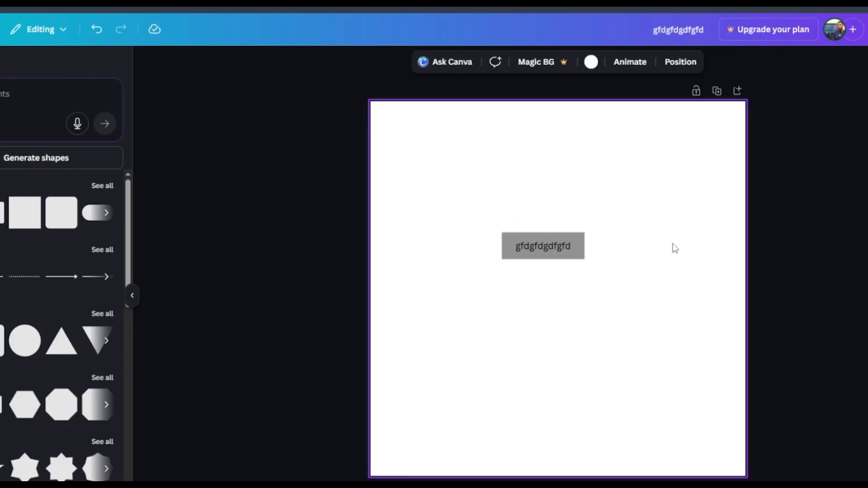
click(537, 251)
drag(584, 259, 618, 276)
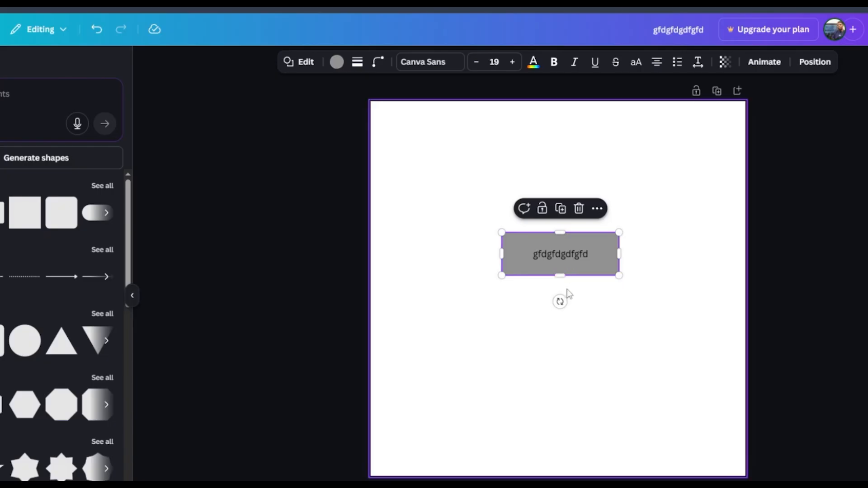
Step: Delete the rectangle's text and shrink the rectangle back to a short bar
double_click(573, 256)
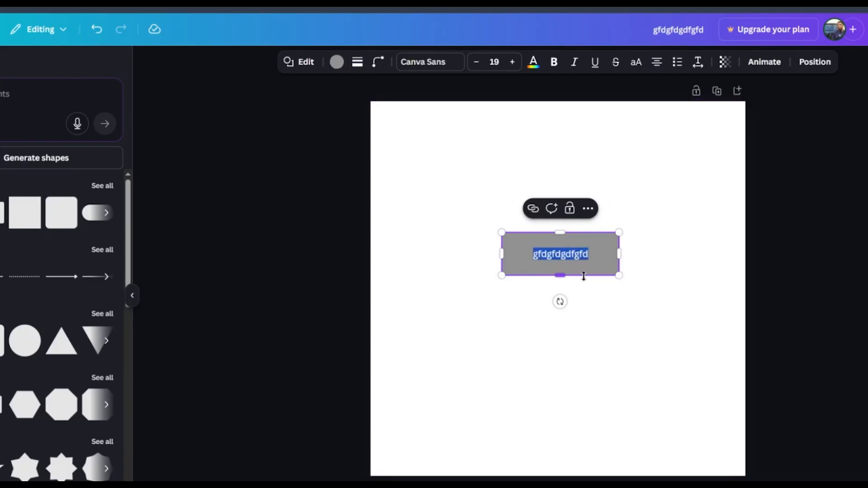
key(BackSpace)
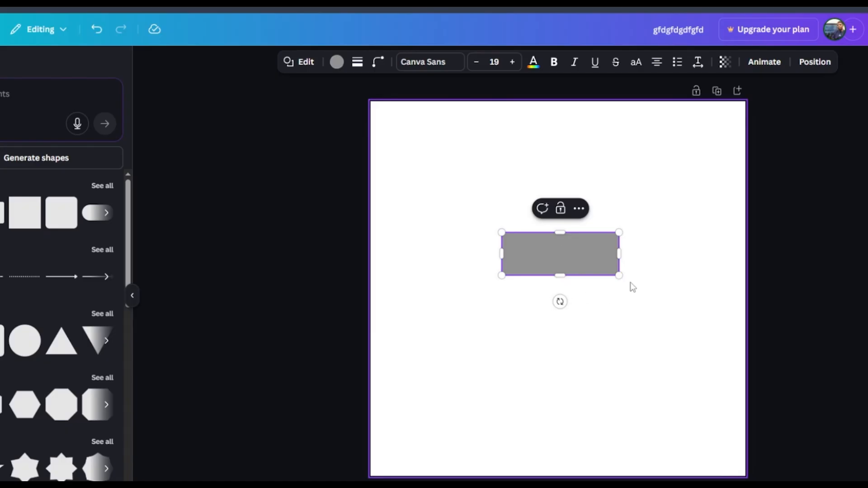
drag(619, 275, 587, 262)
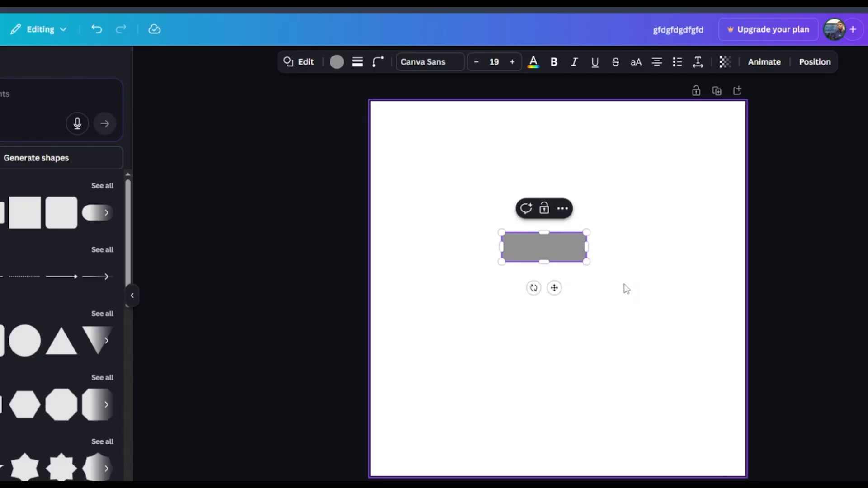
Step: Move the rectangle toward the upper left of the canvas
click(626, 289)
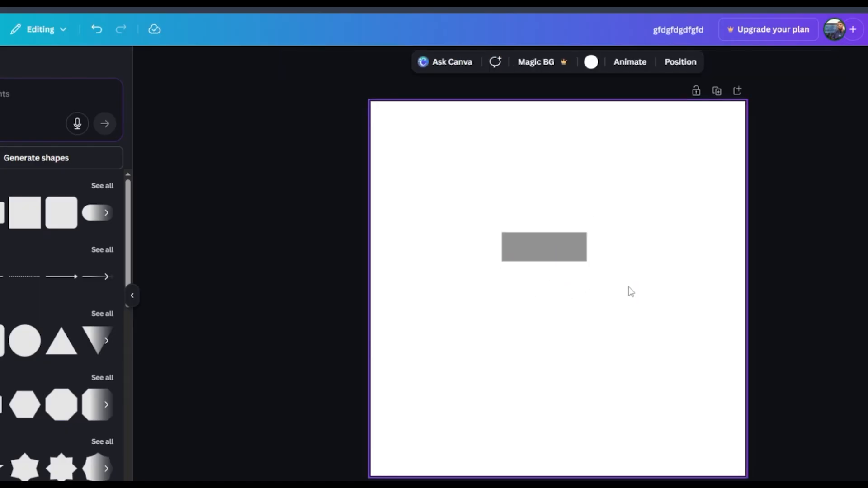
click(536, 252)
drag(557, 254, 475, 230)
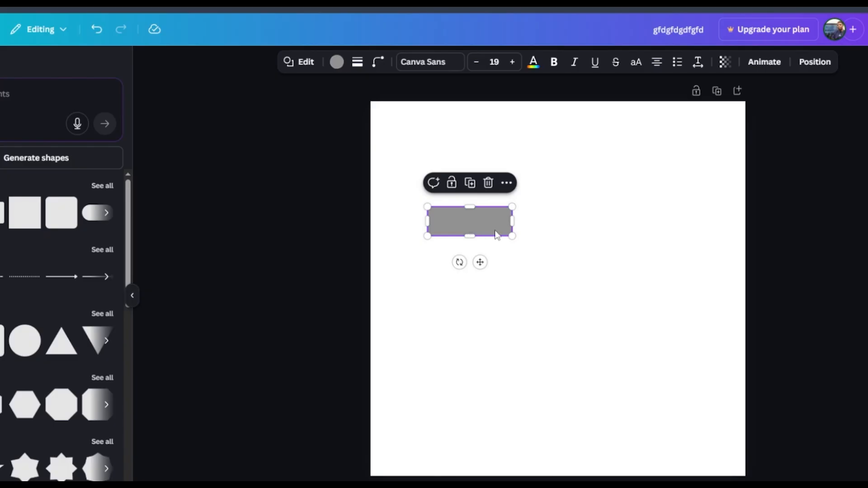
Step: Duplicate the rectangle and place the copy to its right
click(470, 183)
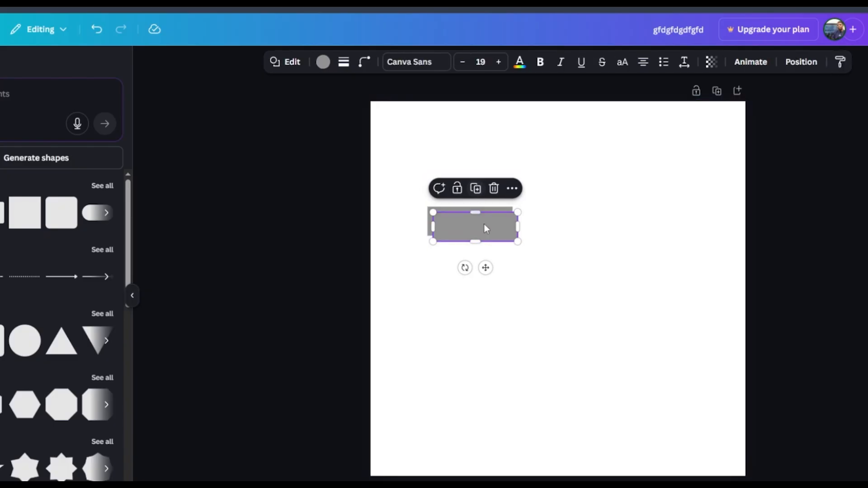
drag(484, 223, 568, 229)
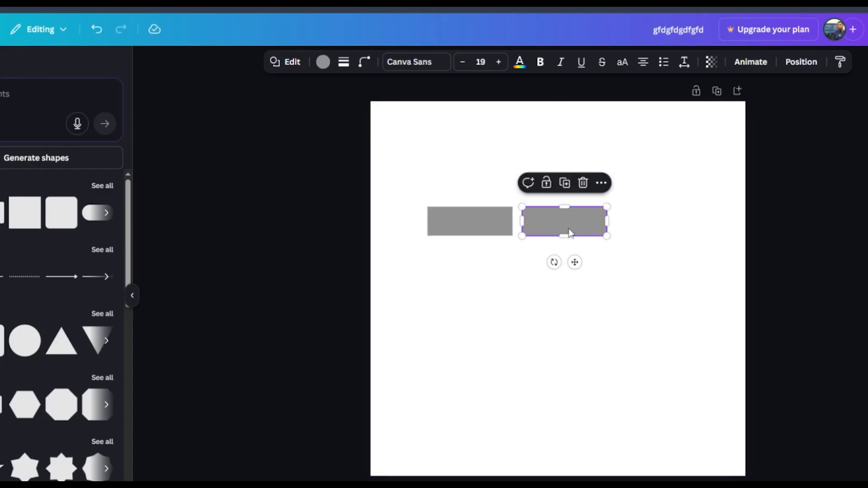
Step: Align the copy's top with the original rectangle and move it far to the right
key(ctrl+plus)
key(ctrl+plus)
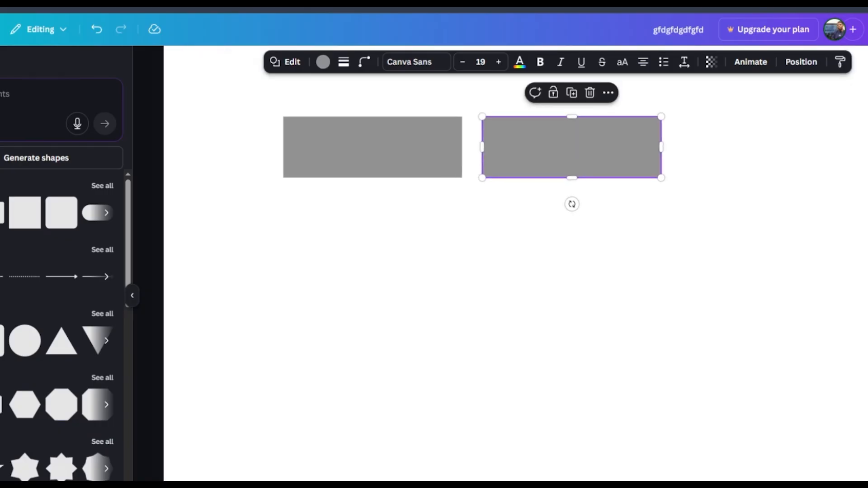
drag(563, 140, 542, 169)
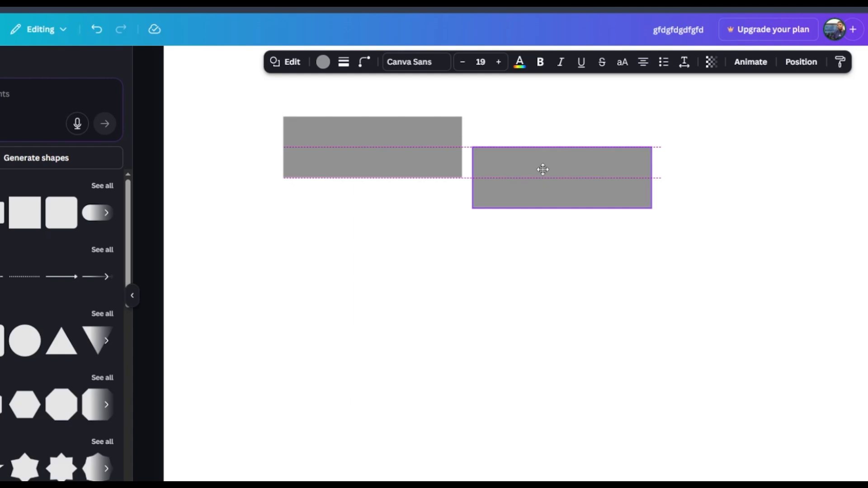
drag(543, 169, 541, 140)
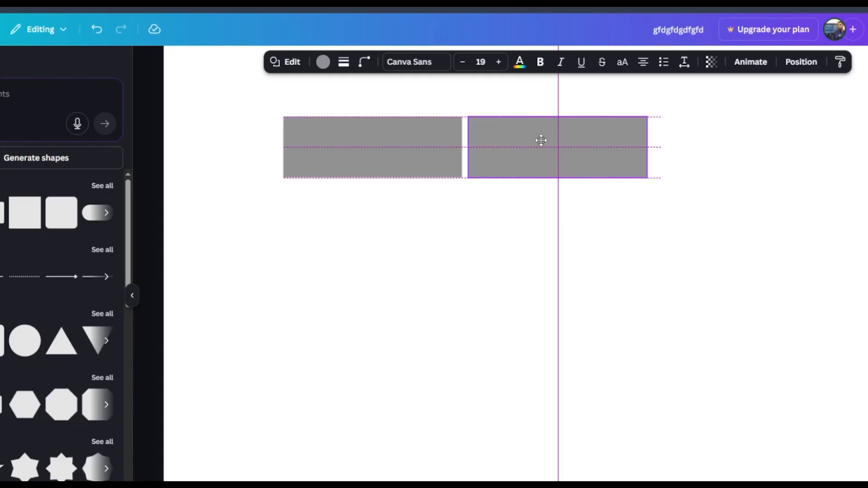
drag(541, 140, 771, 142)
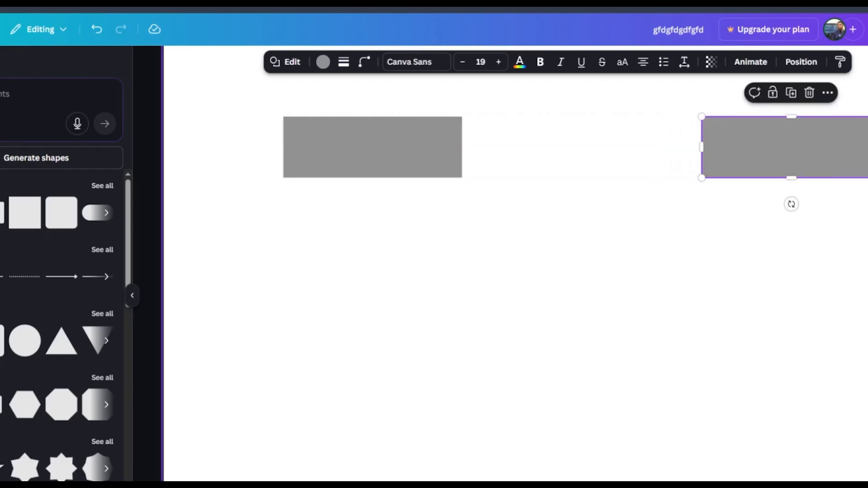
Step: Nudge the left rectangle slightly further left
key(ctrl+minus)
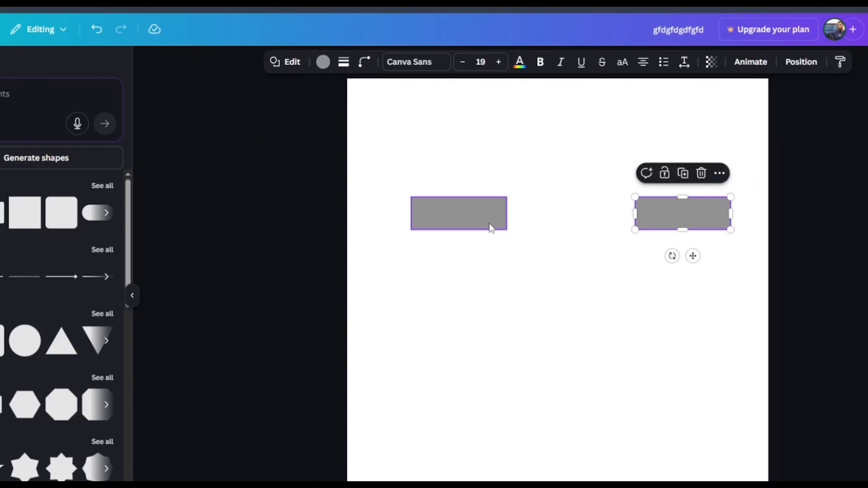
click(480, 218)
drag(479, 215, 464, 217)
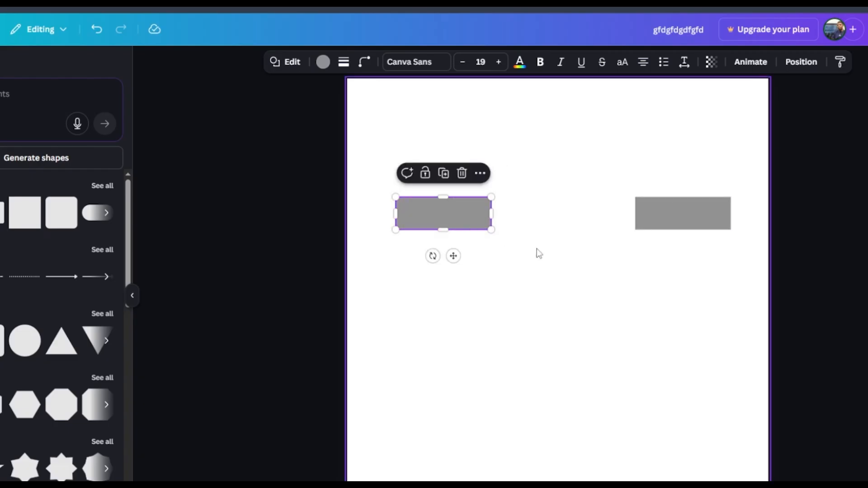
click(555, 283)
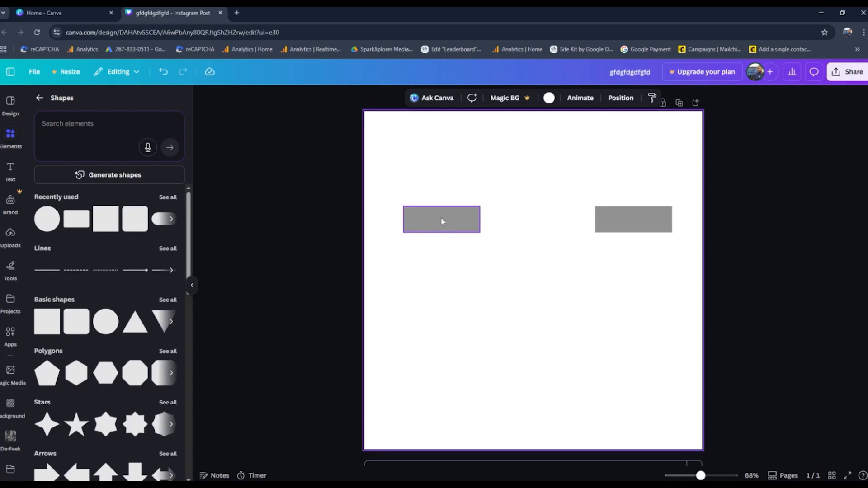
Step: Add a rounded square shape and set its corner rounding to 20
click(75, 330)
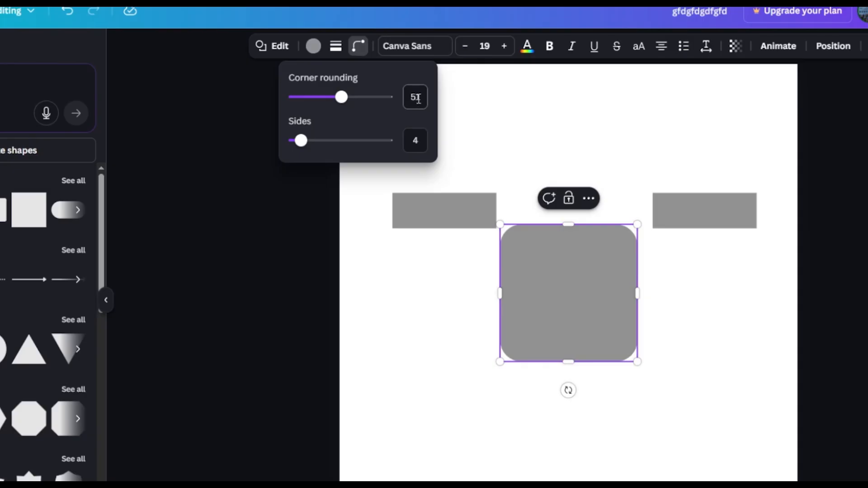
click(413, 100)
double_click(413, 99)
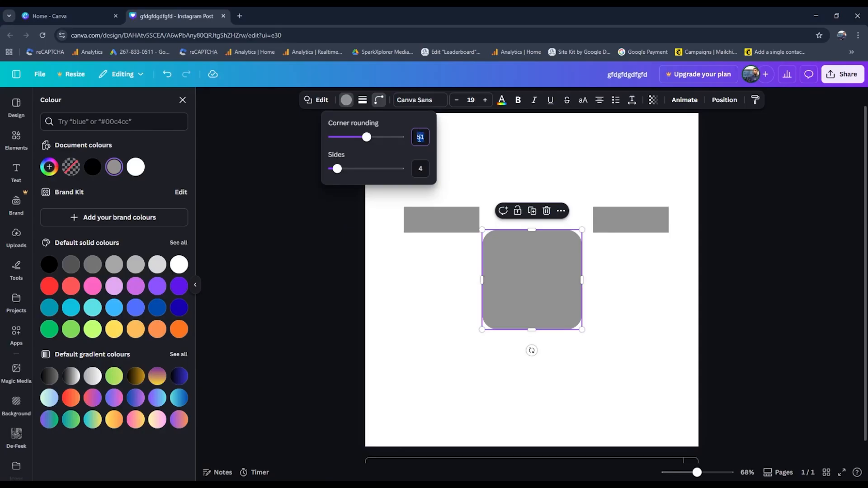
text(20)
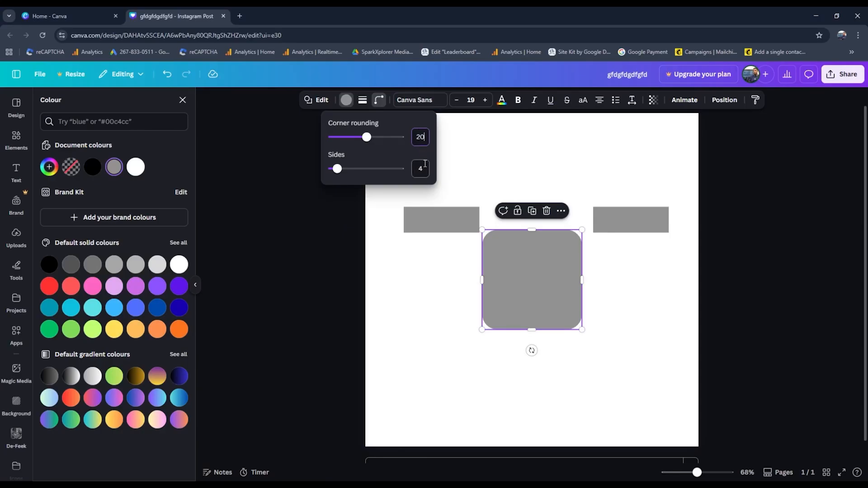
click(483, 162)
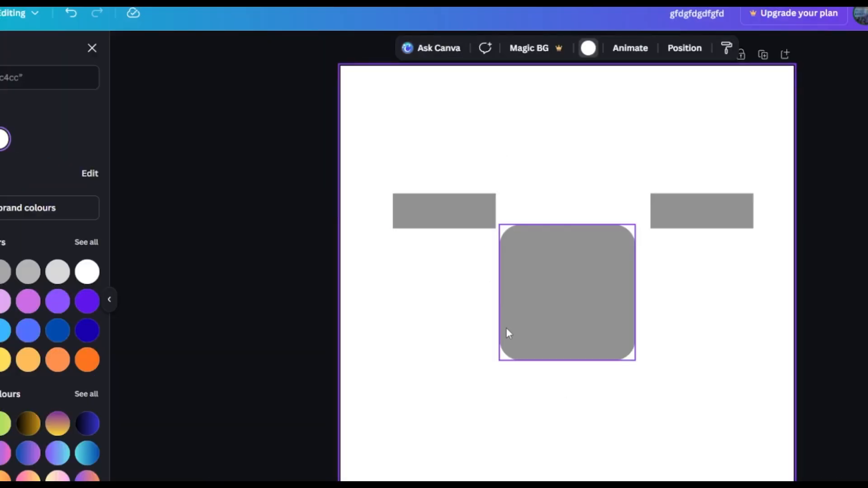
click(508, 335)
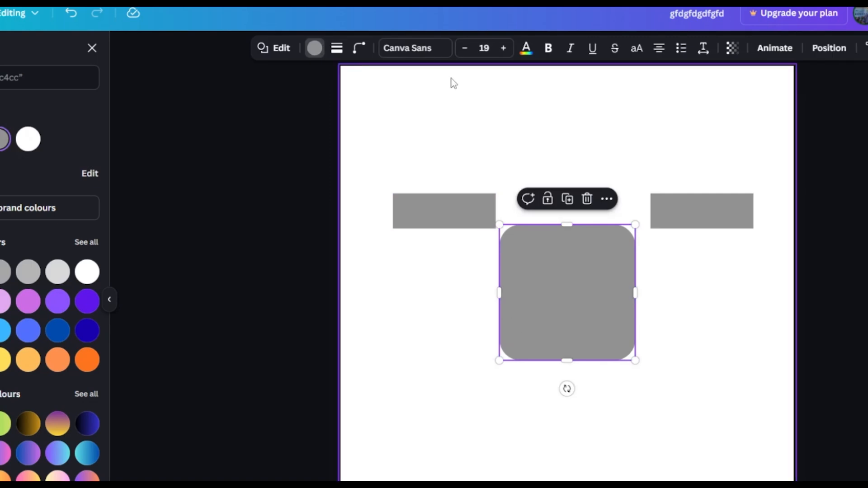
click(359, 50)
double_click(415, 97)
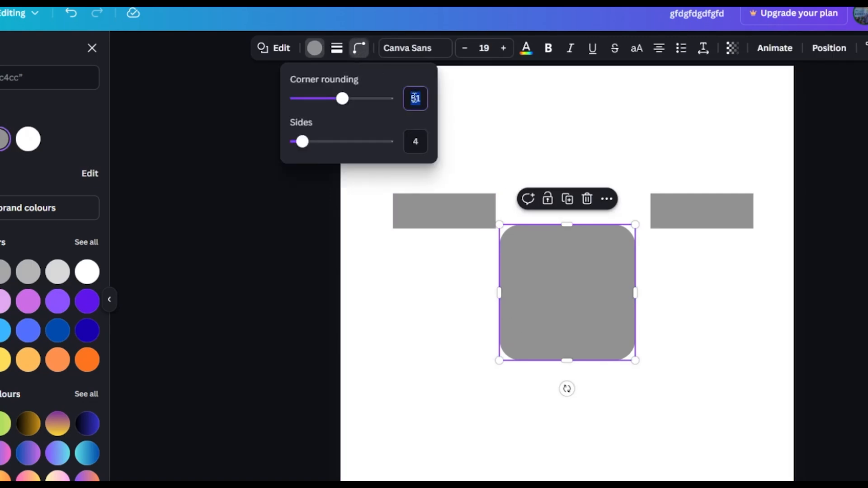
text(20)
key(Return)
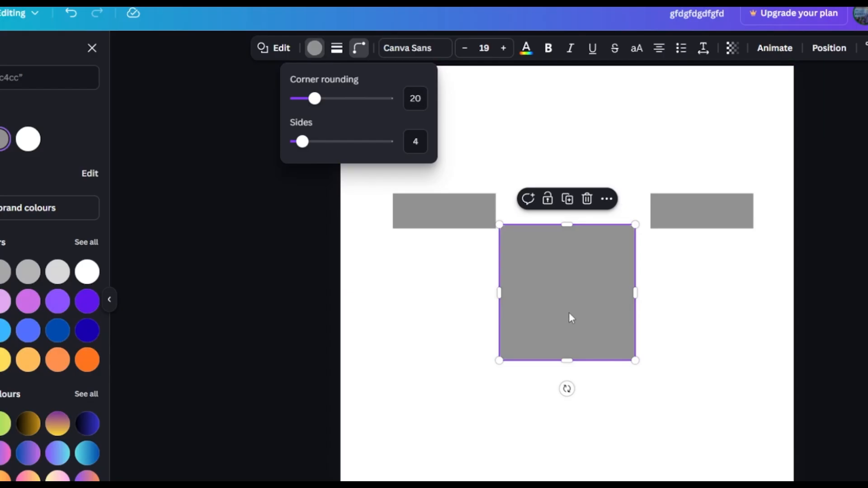
Step: Move the rounded square below the left rectangle, centring it under that rectangle
drag(569, 313, 454, 328)
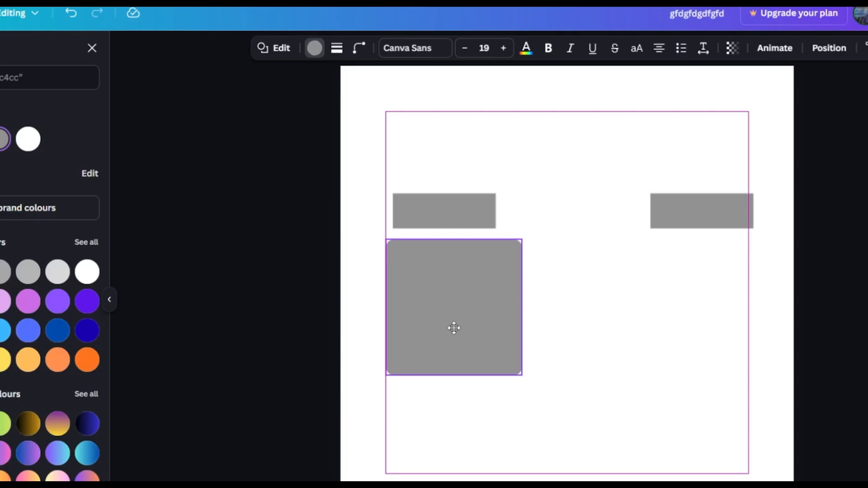
drag(454, 328, 453, 336)
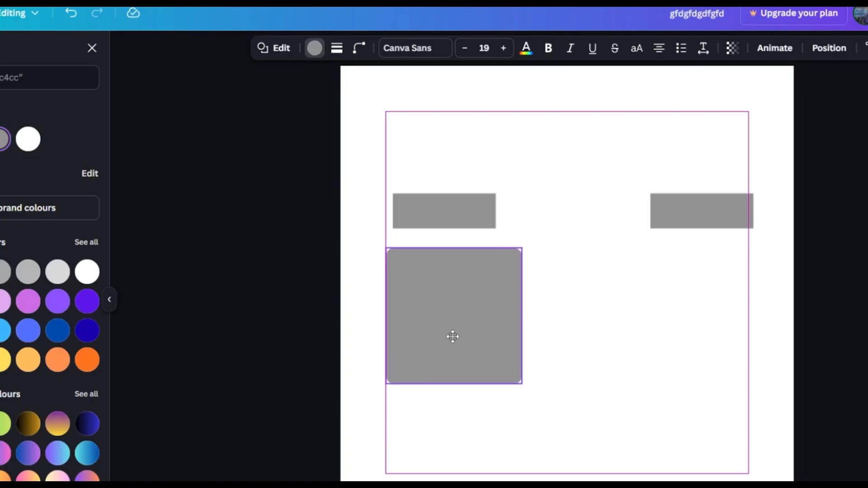
drag(453, 336, 423, 336)
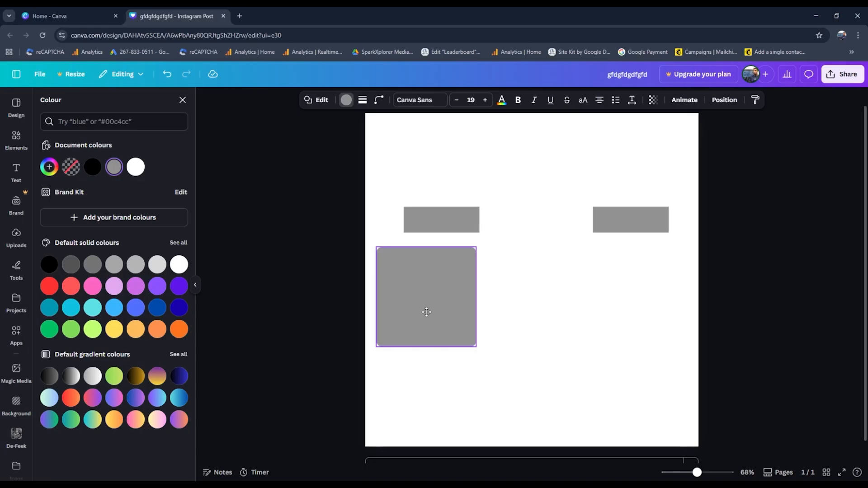
drag(426, 312, 449, 317)
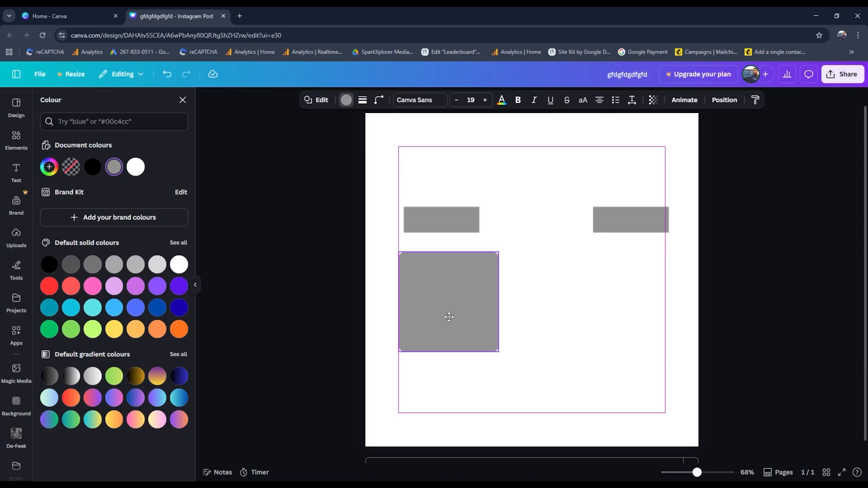
drag(449, 317, 440, 318)
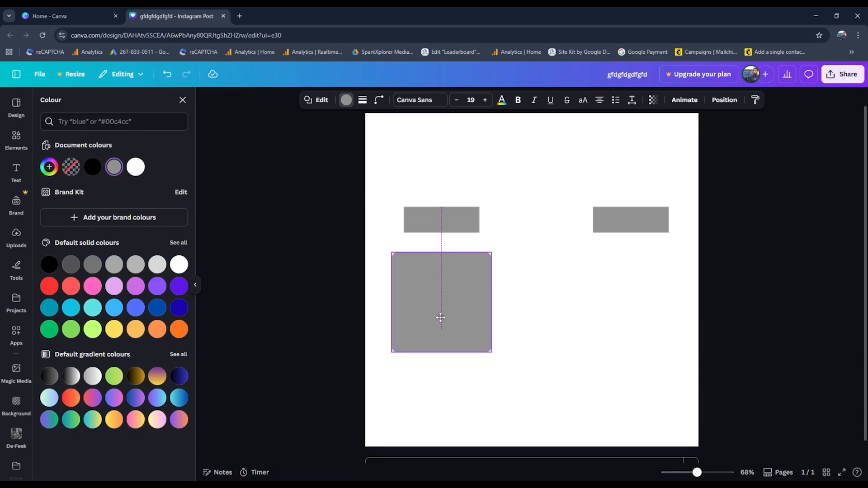
drag(440, 318, 440, 318)
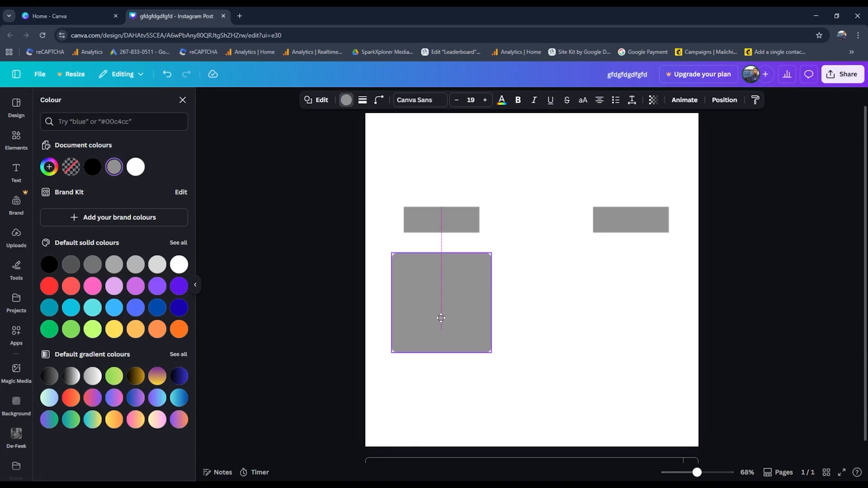
mouse_move(441, 318)
mouse_down()
mouse_move(452, 318)
mouse_move(448, 305)
mouse_move(449, 325)
mouse_move(452, 315)
mouse_up()
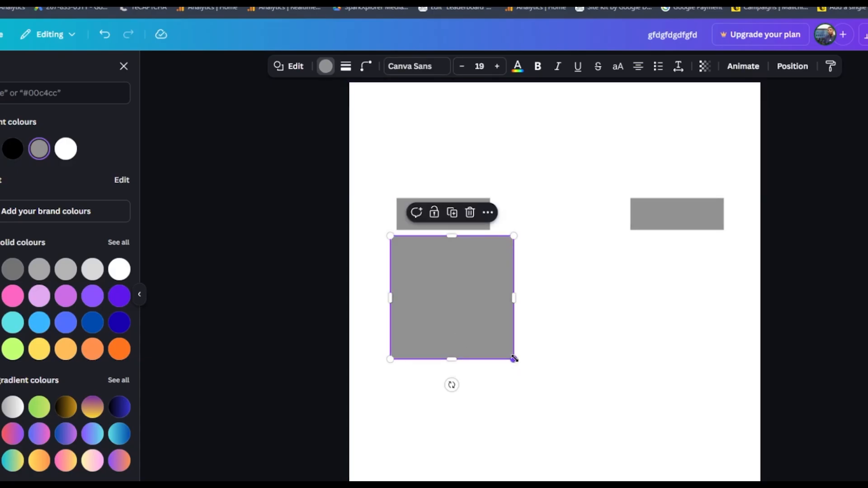
Step: Enlarge the rounded square into a tall panel and move the left rectangle higher up the page
drag(514, 358, 543, 453)
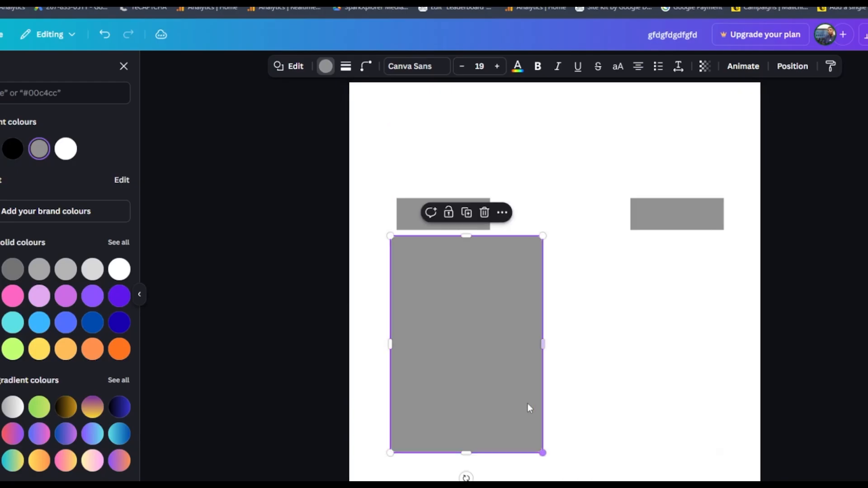
drag(410, 204, 495, 130)
Step: Duplicate the tall rounded panel and place the copy to its right
click(472, 276)
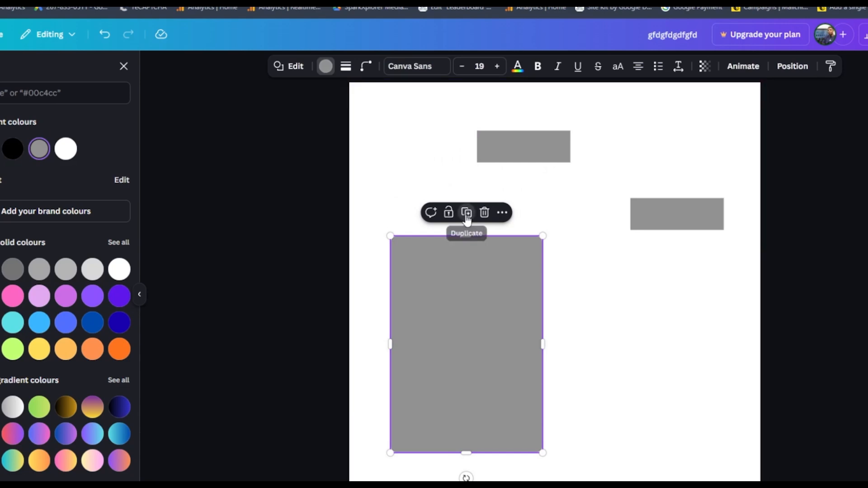
click(467, 220)
drag(477, 315, 649, 305)
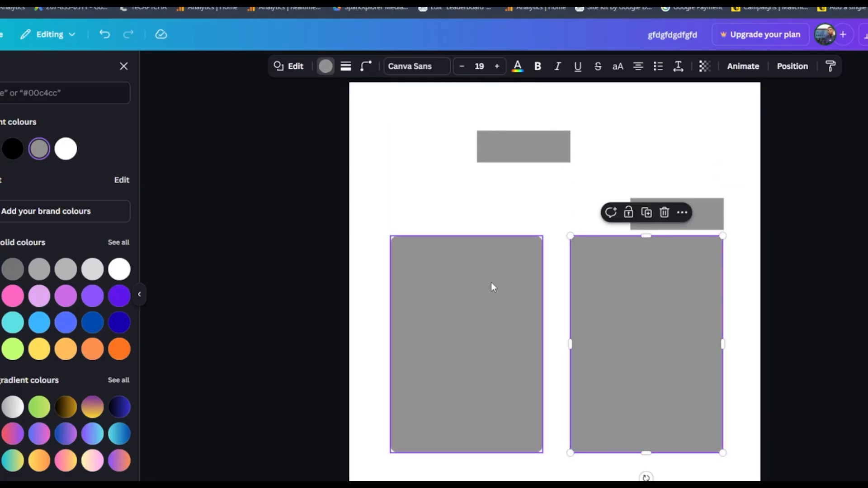
Step: Stretch both panels' top edges slightly upward, raising the right rectangle out of the way
click(488, 269)
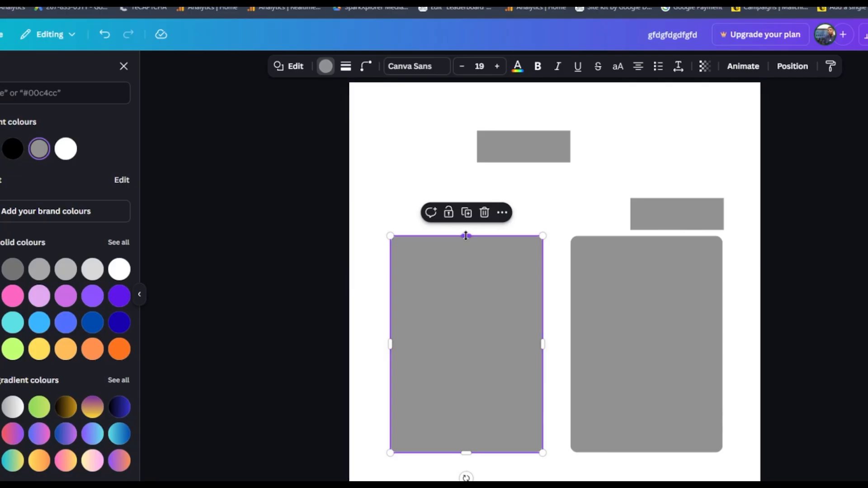
drag(465, 236, 465, 221)
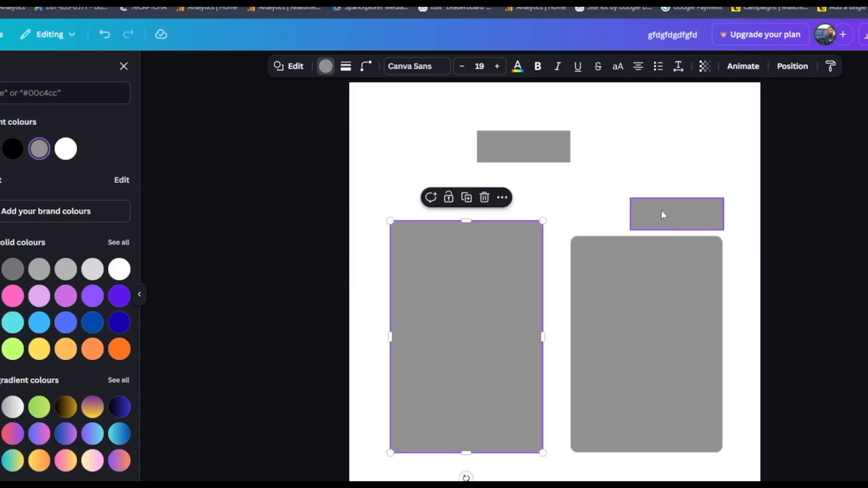
drag(663, 213, 662, 145)
click(639, 266)
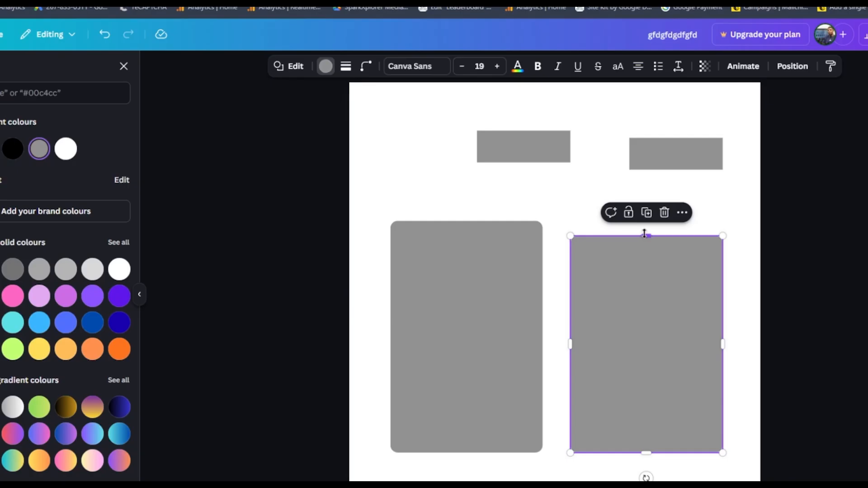
drag(644, 235, 643, 217)
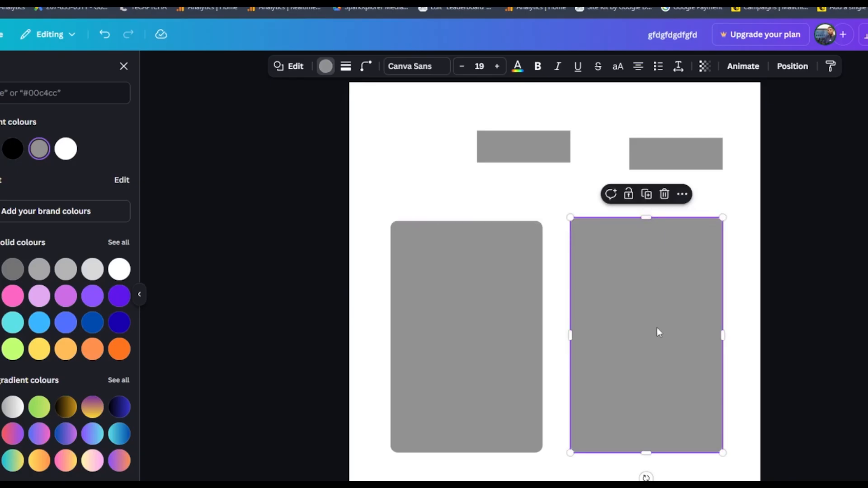
Step: Colour the left panel green, fine-tuning the custom colour to #11D677
click(506, 308)
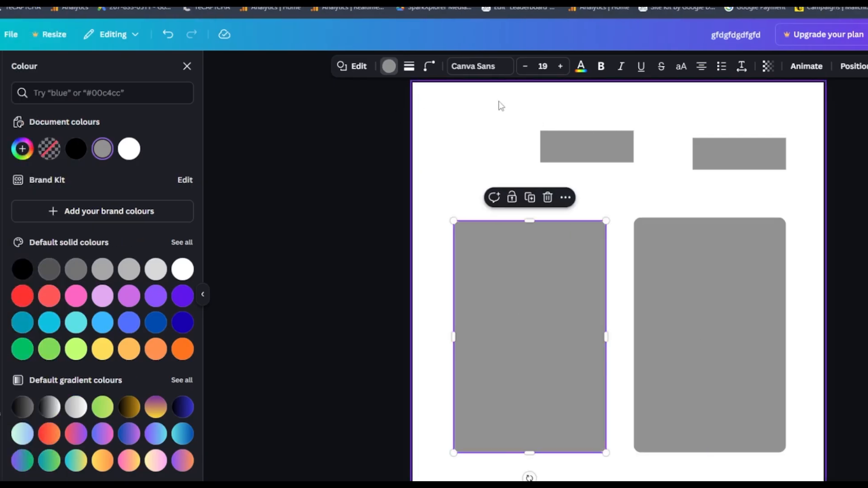
click(388, 67)
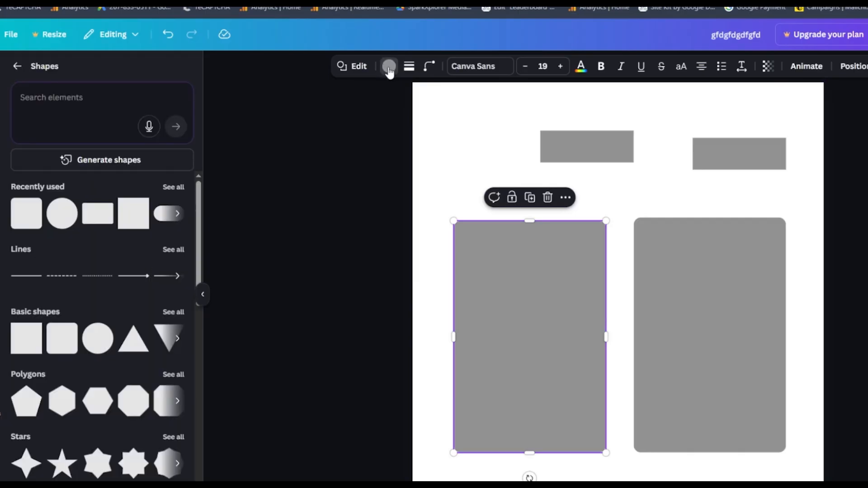
click(388, 66)
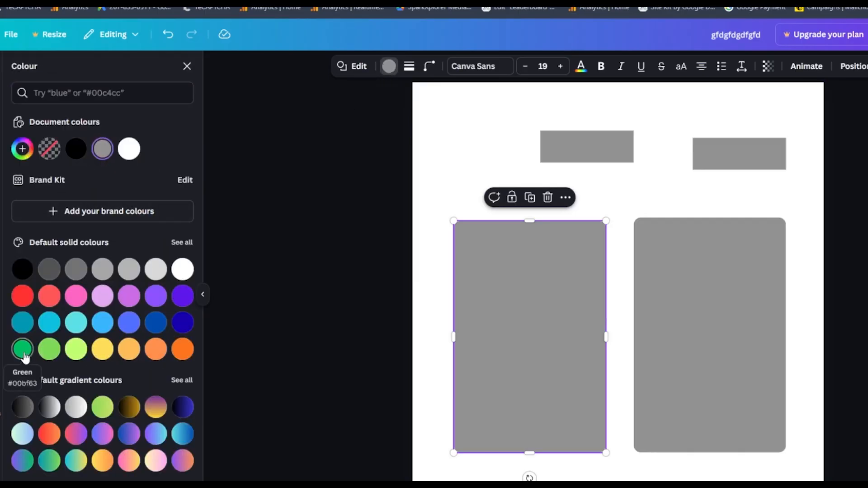
click(48, 358)
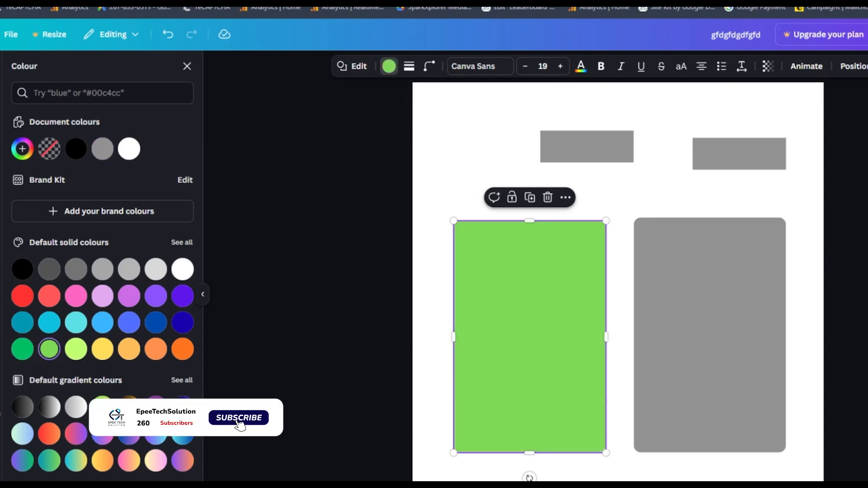
click(24, 354)
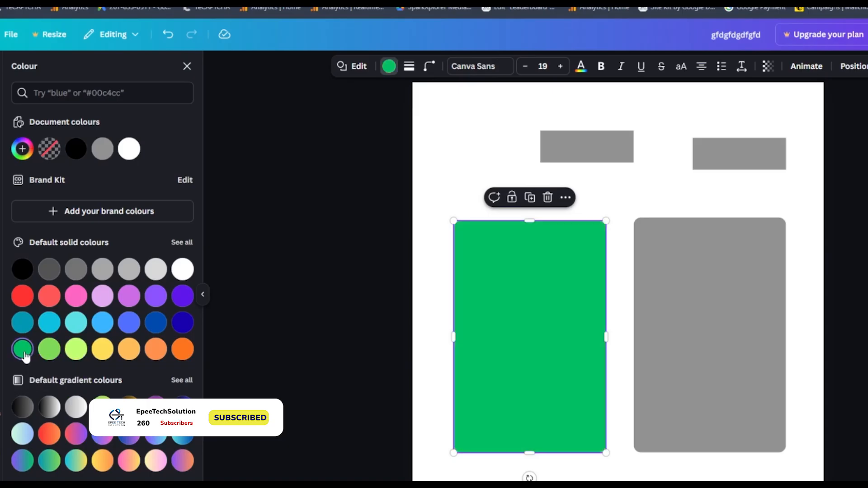
click(22, 149)
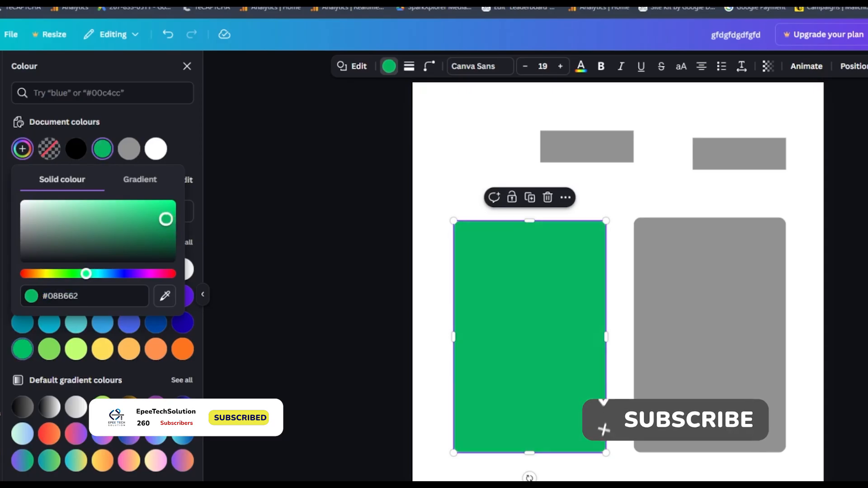
mouse_move(166, 219)
mouse_down()
mouse_move(155, 225)
mouse_move(161, 211)
mouse_up()
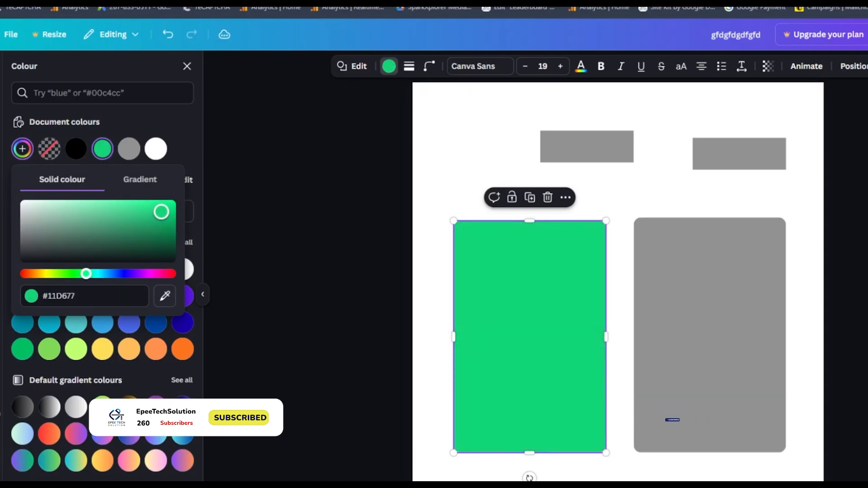
click(186, 152)
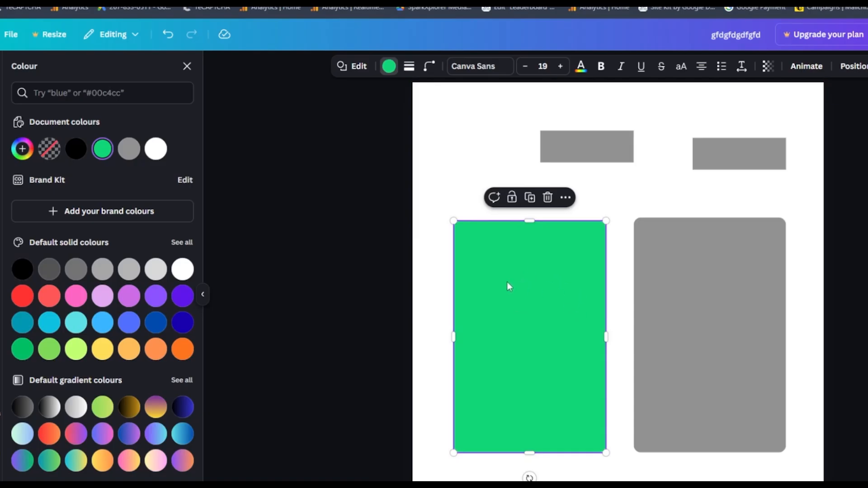
Step: Fill the right panel with black
click(686, 304)
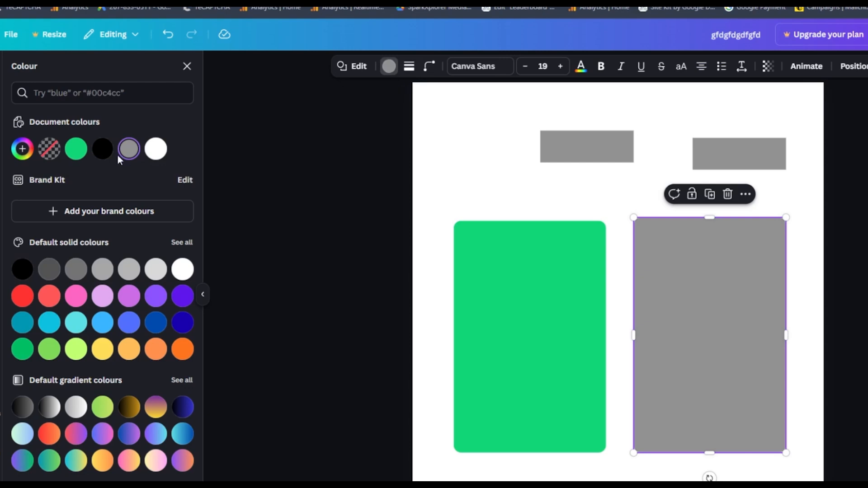
click(102, 149)
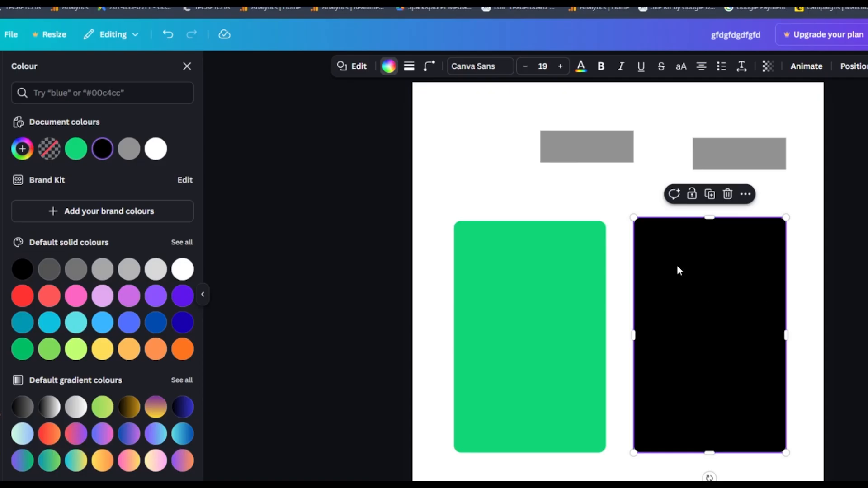
Step: Move each grey rectangle onto the top edge of a panel, centred on it
click(582, 158)
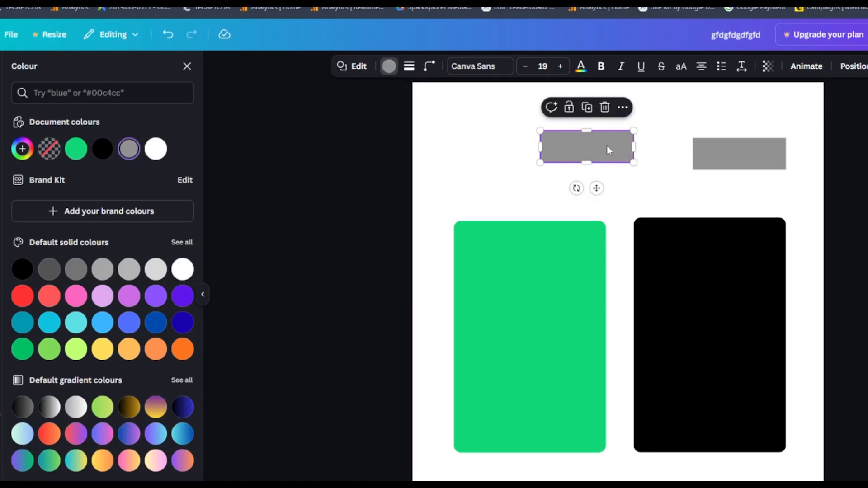
drag(606, 149, 550, 219)
click(759, 157)
drag(758, 156, 733, 223)
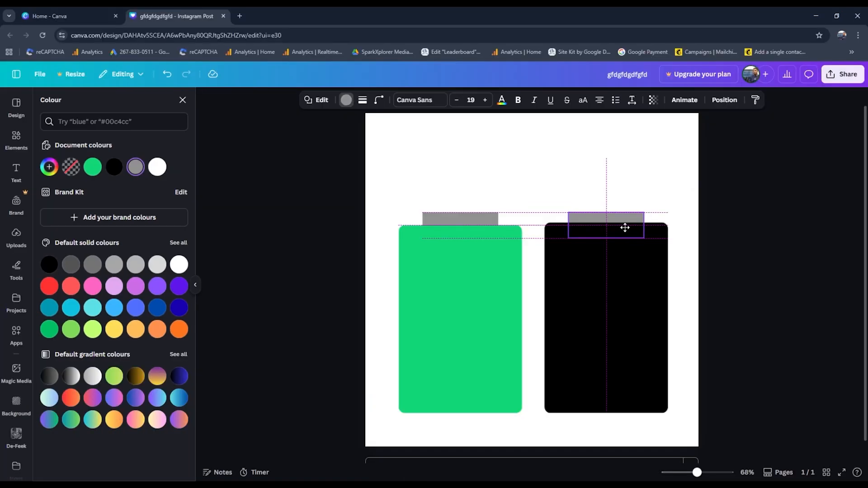
drag(624, 228, 623, 227)
click(463, 218)
drag(463, 217, 465, 218)
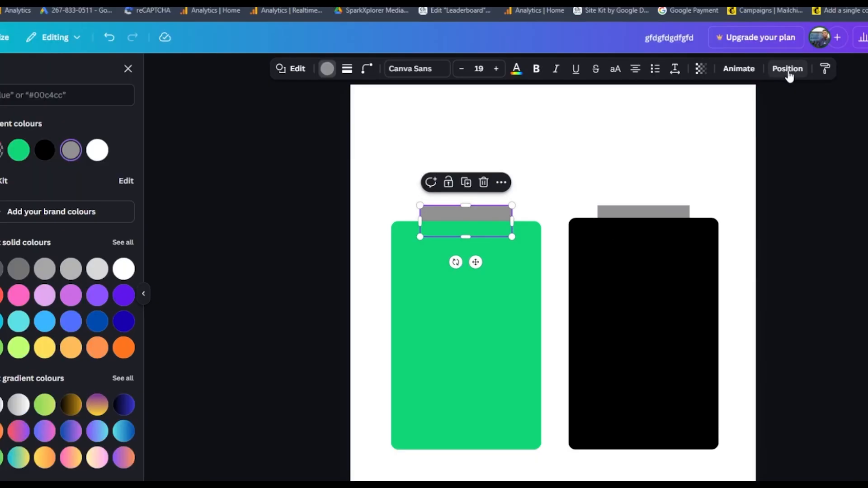
Step: Reorder the layers so both grey rectangles sit in front of their panels
click(788, 72)
click(88, 103)
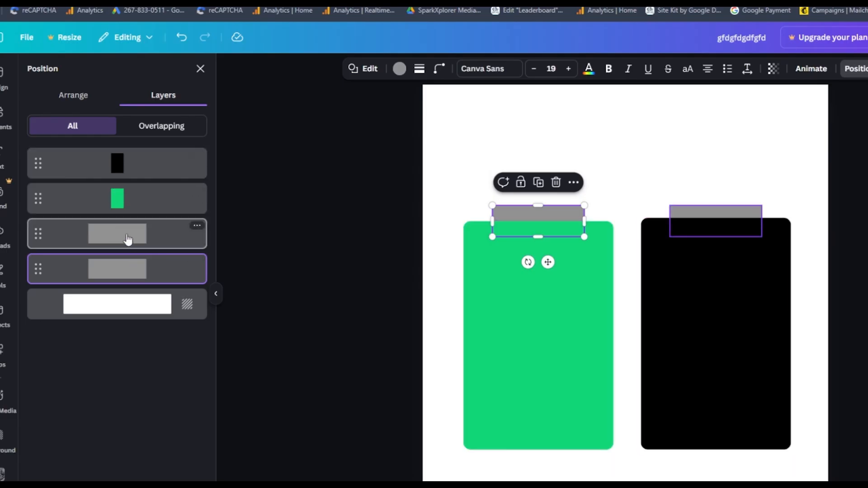
drag(128, 238, 129, 152)
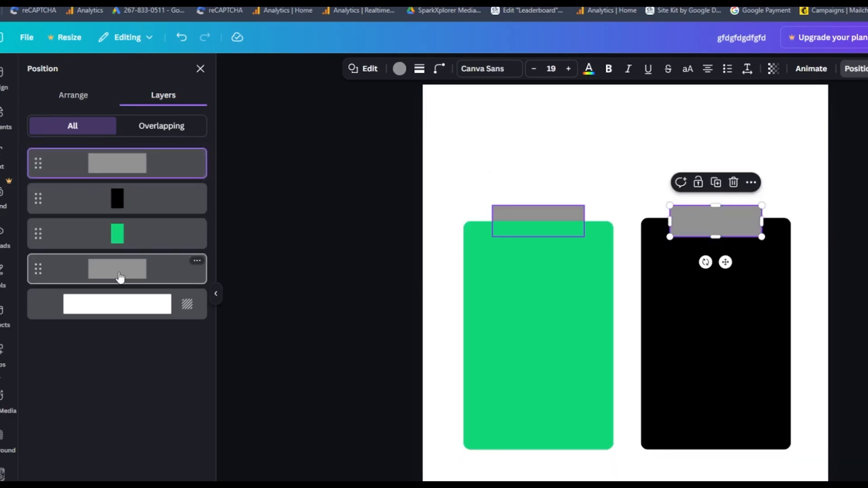
drag(119, 277, 116, 228)
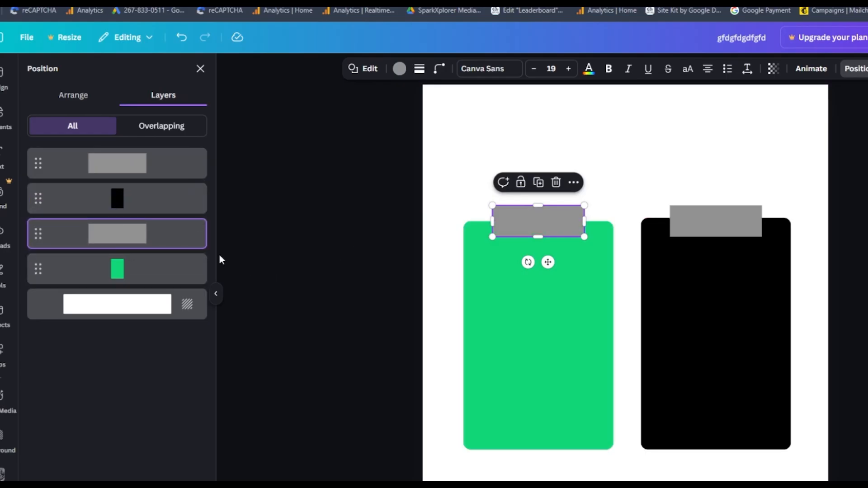
click(626, 149)
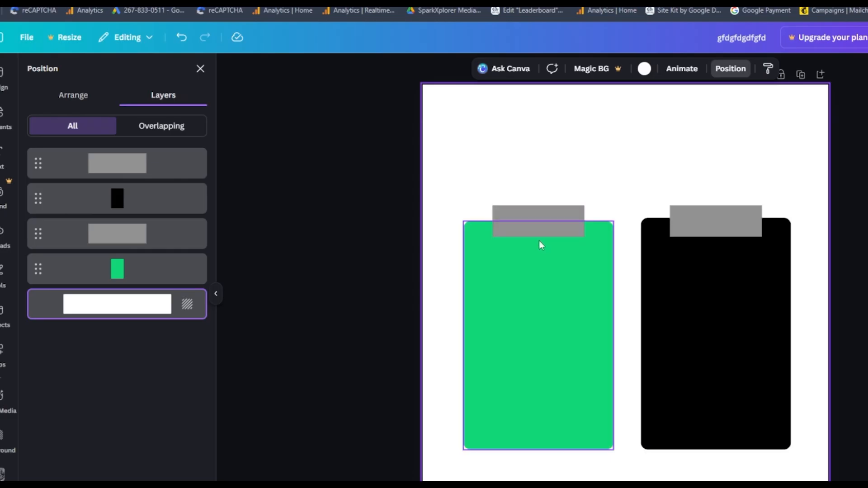
Step: Colour the rectangle on the green panel with the dark green swatch
click(545, 226)
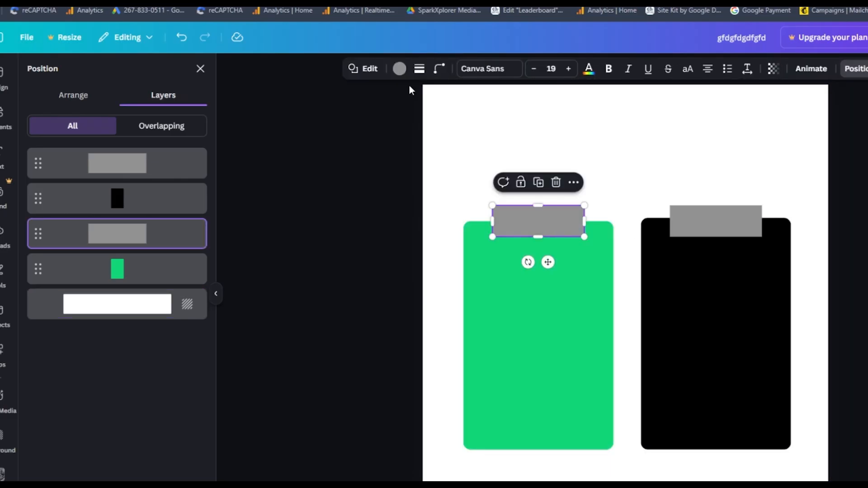
click(399, 68)
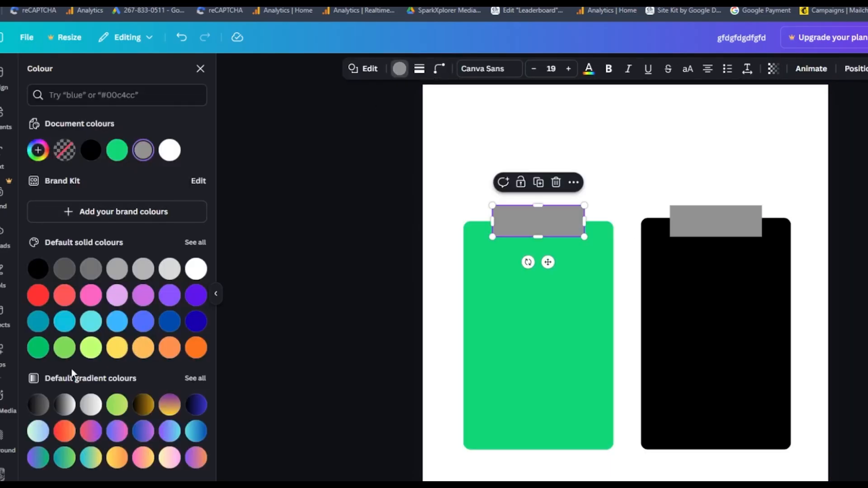
click(39, 353)
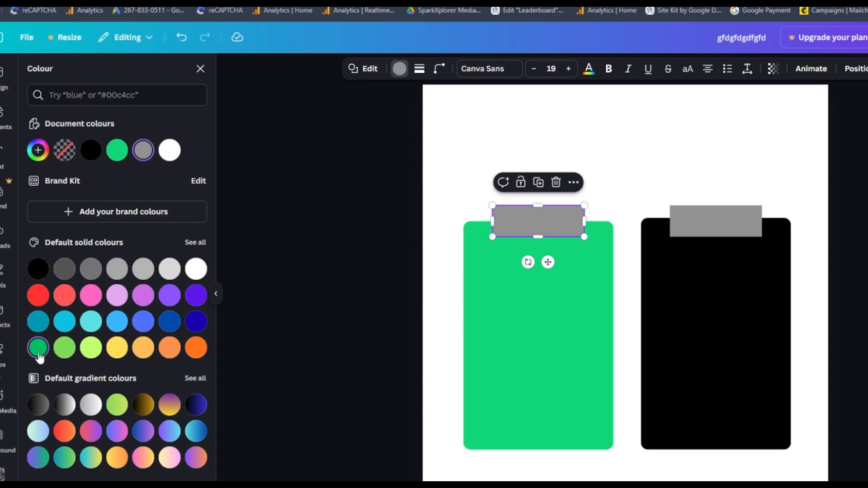
click(457, 152)
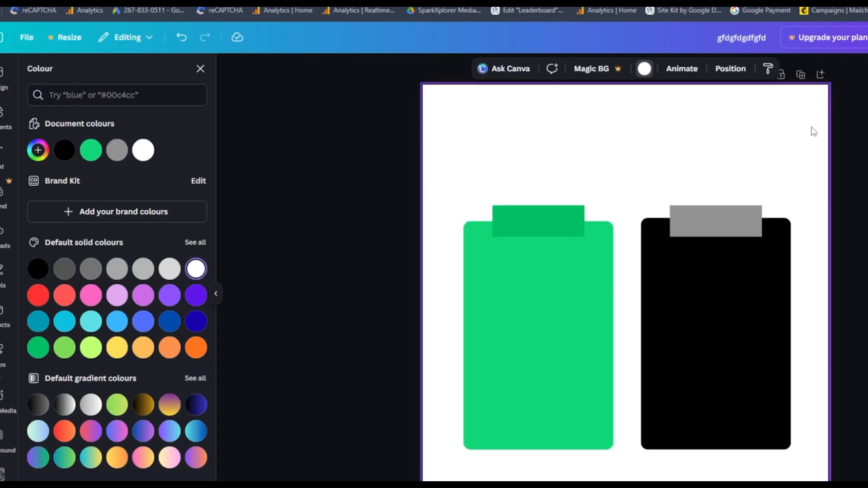
Step: Colour the grey rectangle on the black panel red
click(737, 230)
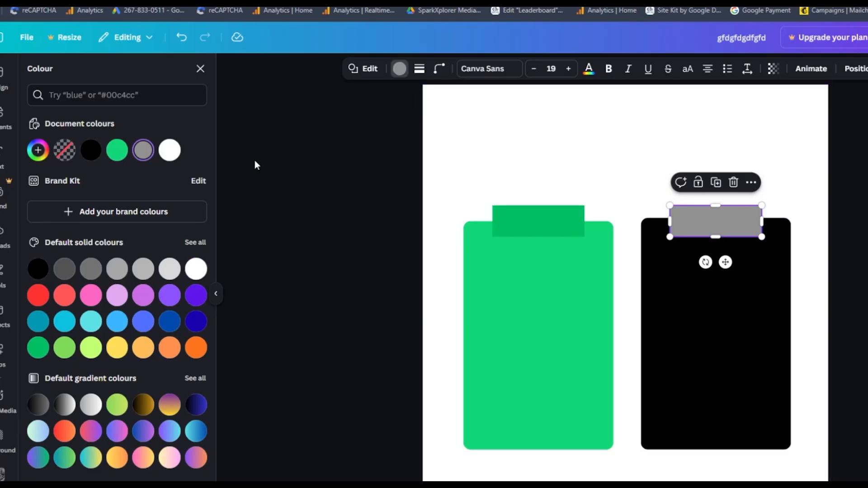
click(38, 295)
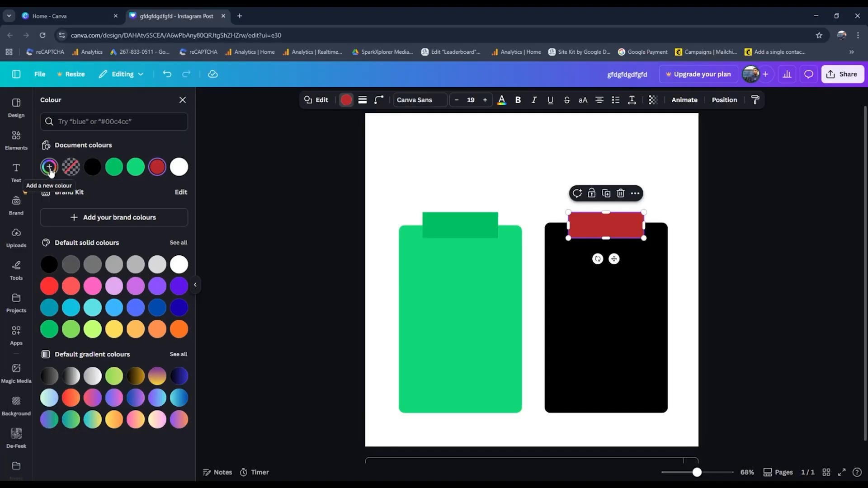
click(38, 150)
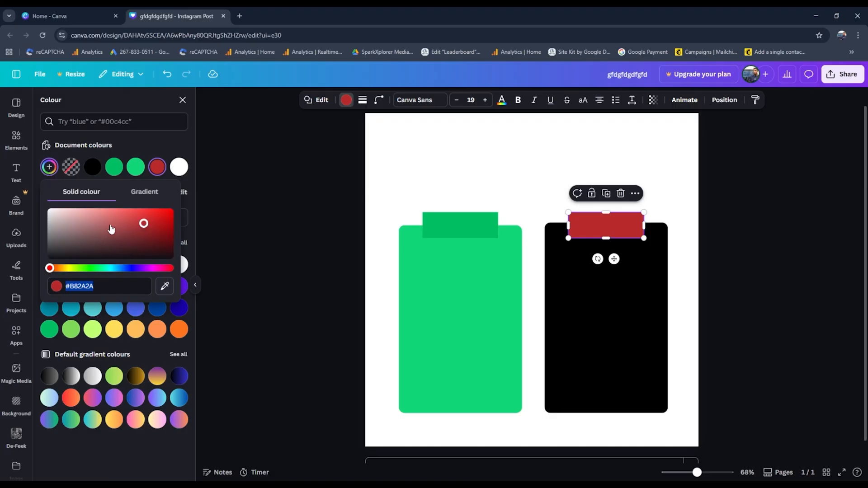
drag(51, 269, 90, 271)
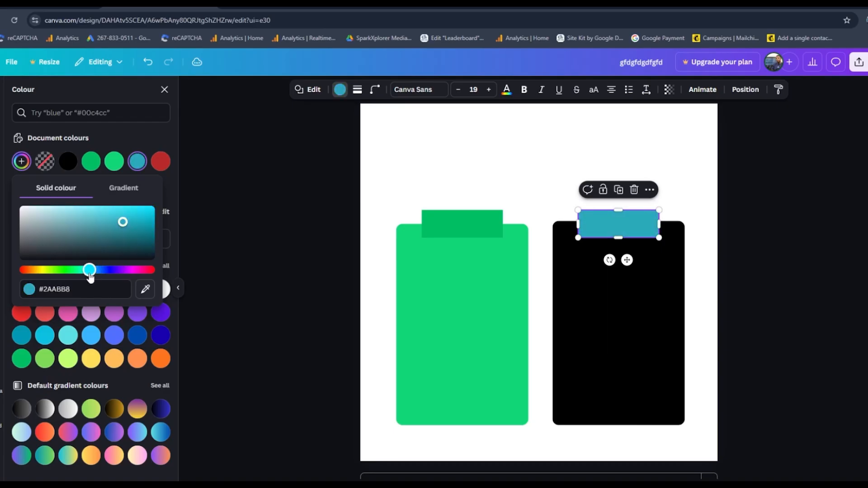
drag(123, 223, 144, 242)
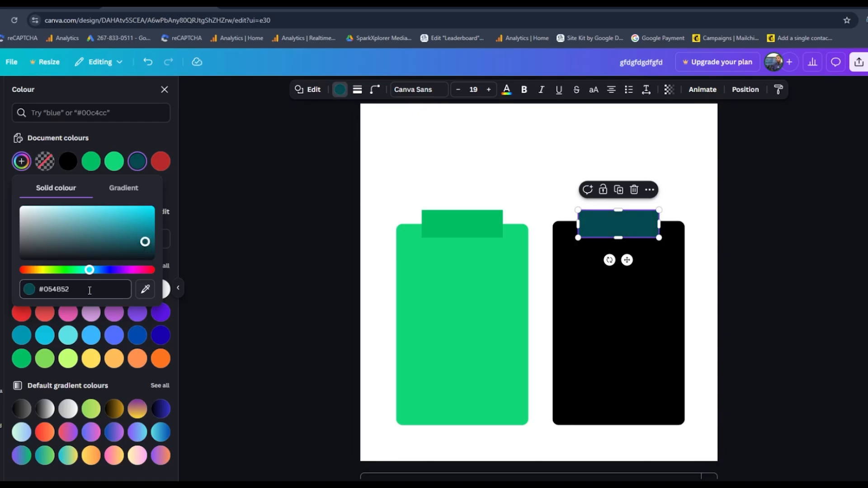
click(87, 292)
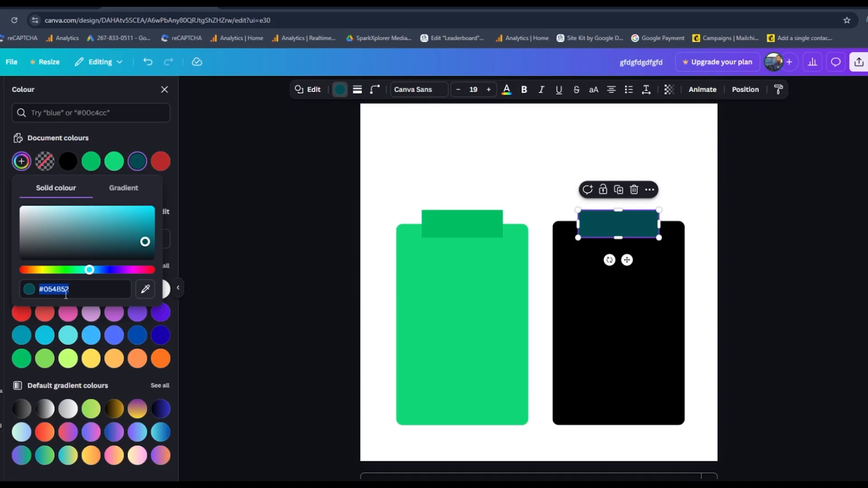
click(146, 292)
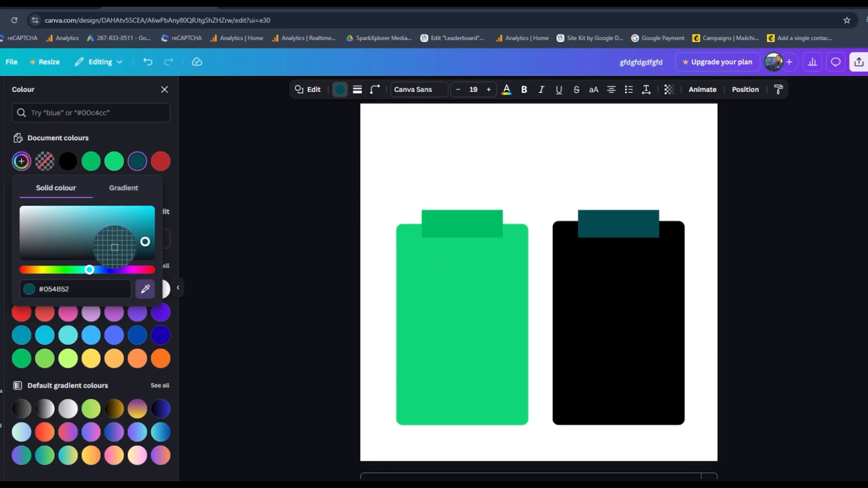
click(458, 293)
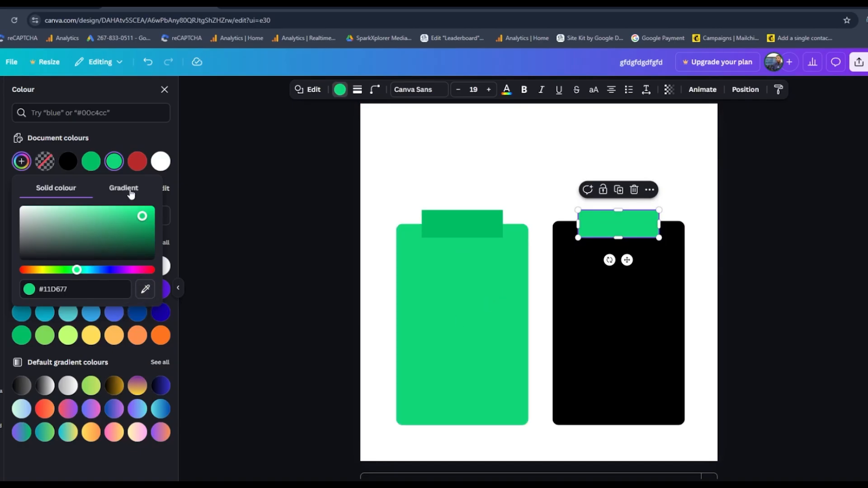
click(111, 194)
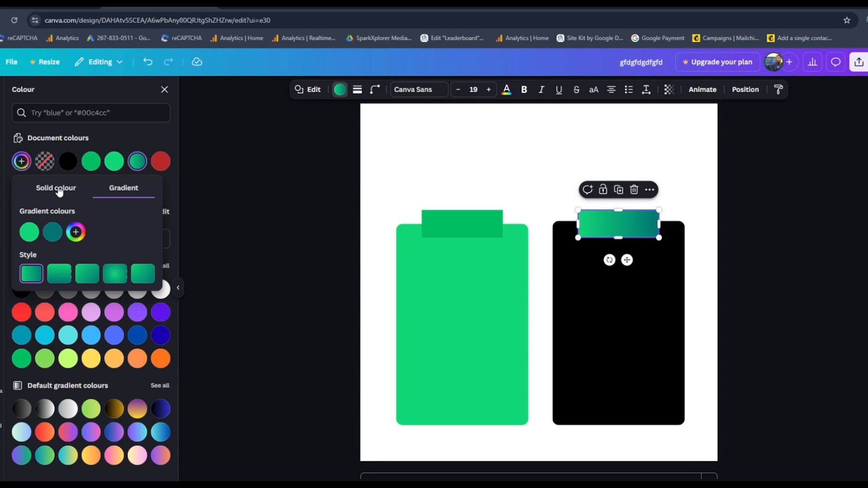
click(79, 190)
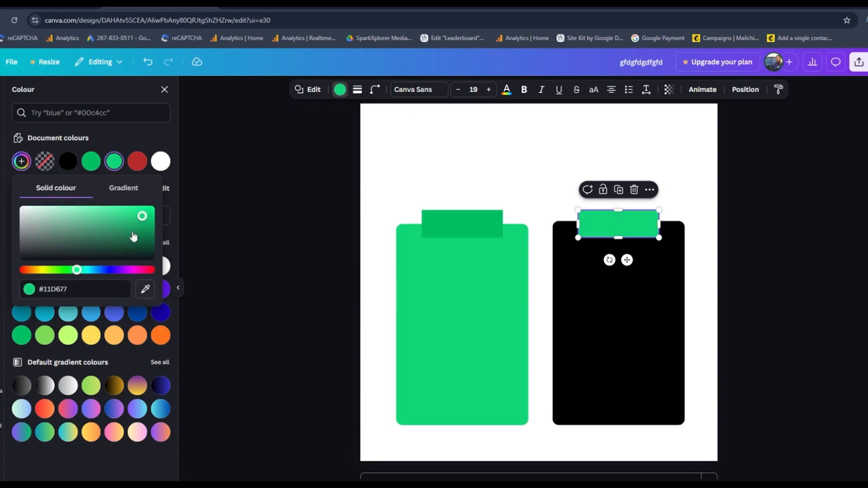
Step: Reapply the red document colour to the black panel's top bar and deselect it
click(137, 161)
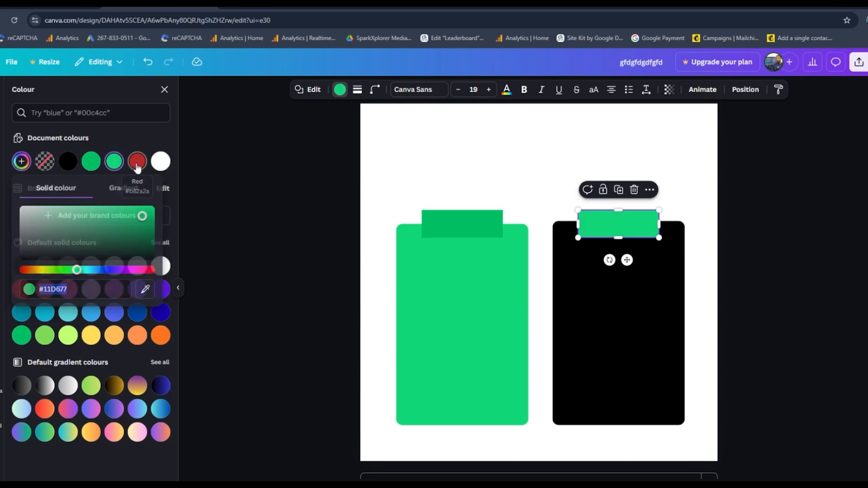
click(560, 174)
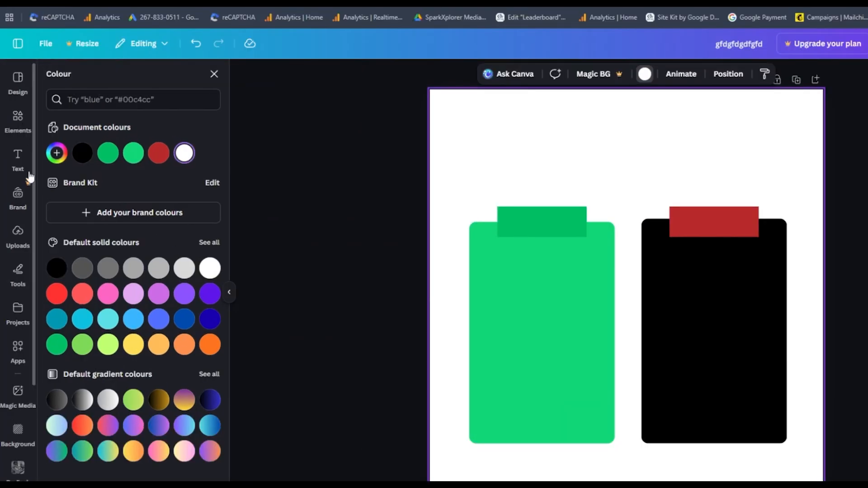
Step: Add a heading above the two panels reading IN SCHOOL ENVIRONMENT
click(17, 162)
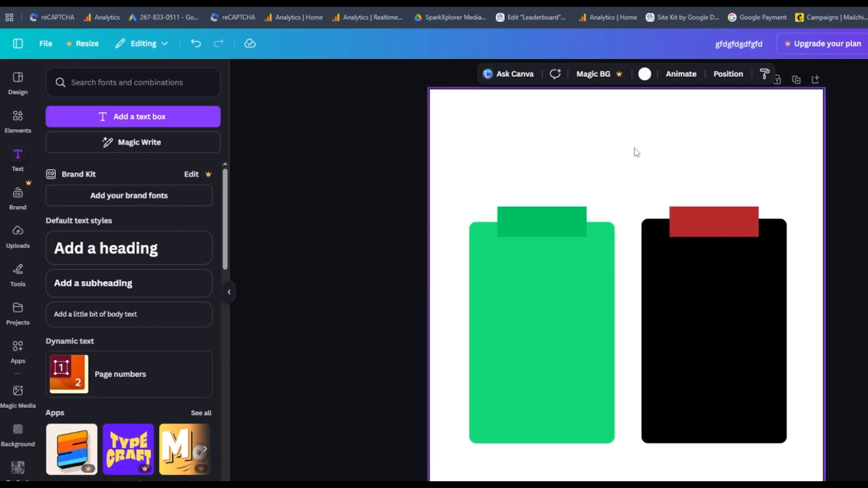
click(143, 254)
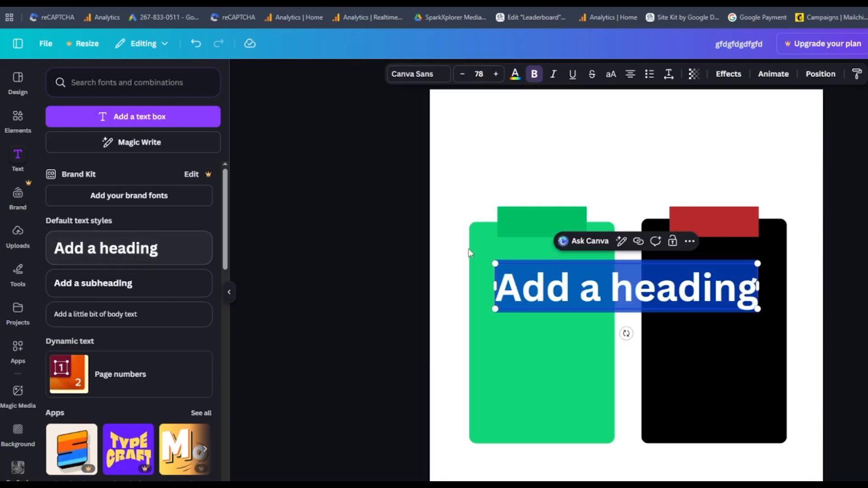
click(646, 298)
drag(640, 308, 642, 206)
click(638, 188)
click(629, 307)
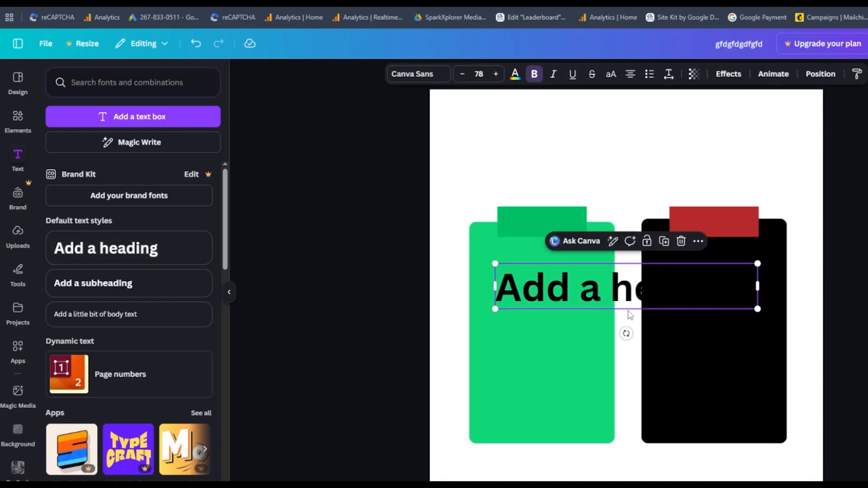
drag(629, 312, 626, 169)
text(IN SCHOOL ENVIRONMENT)
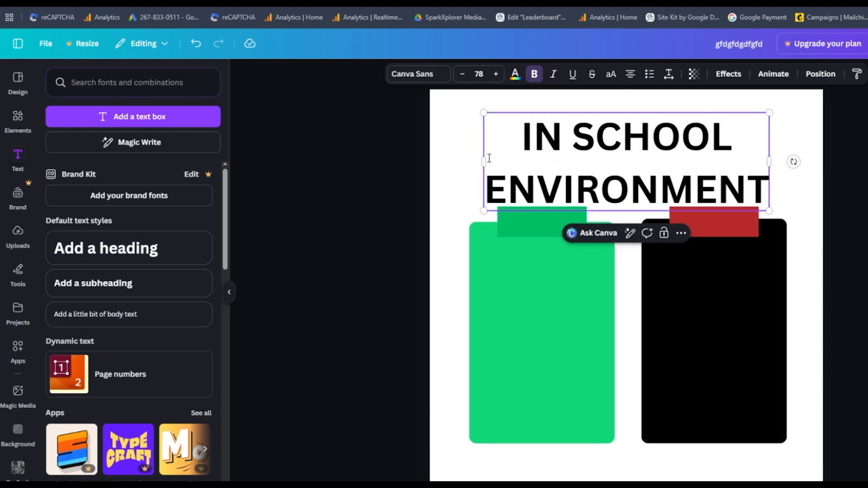
Step: Change the heading's font to Brick Sans
click(450, 147)
click(664, 154)
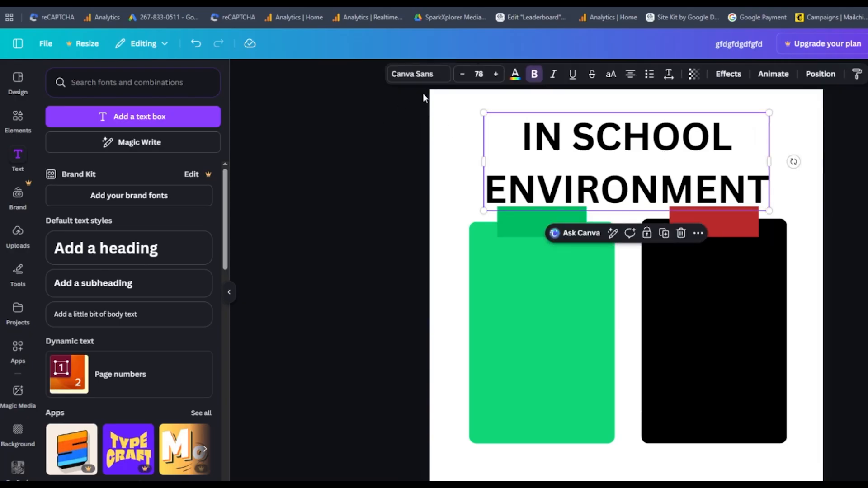
click(418, 73)
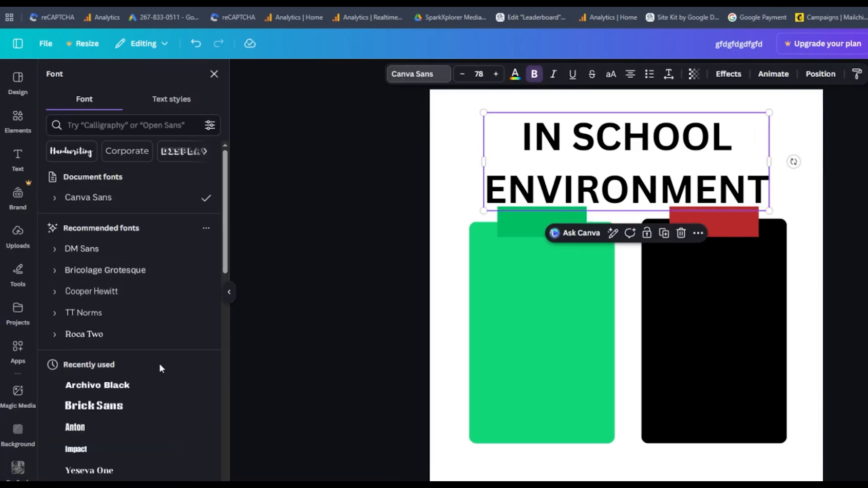
click(128, 409)
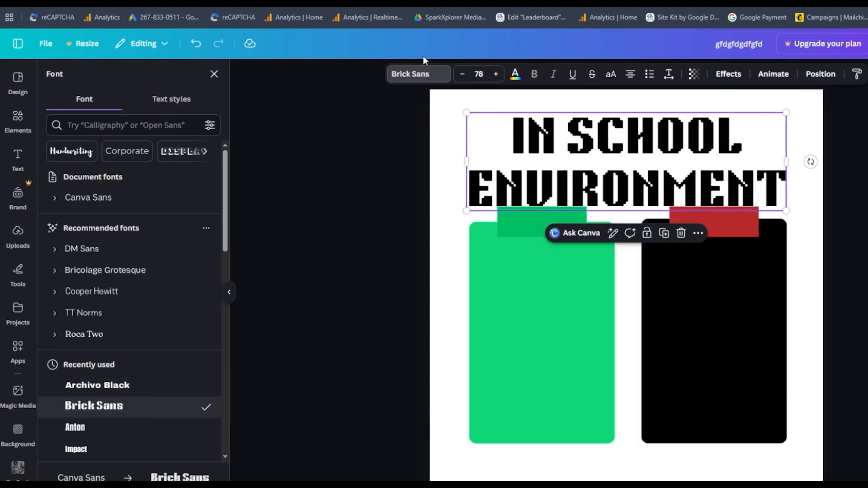
Step: Reduce the heading's font size step by step from 78 and deselect it
click(462, 73)
click(462, 73)
click(461, 74)
click(462, 74)
click(462, 74)
click(462, 74)
click(462, 74)
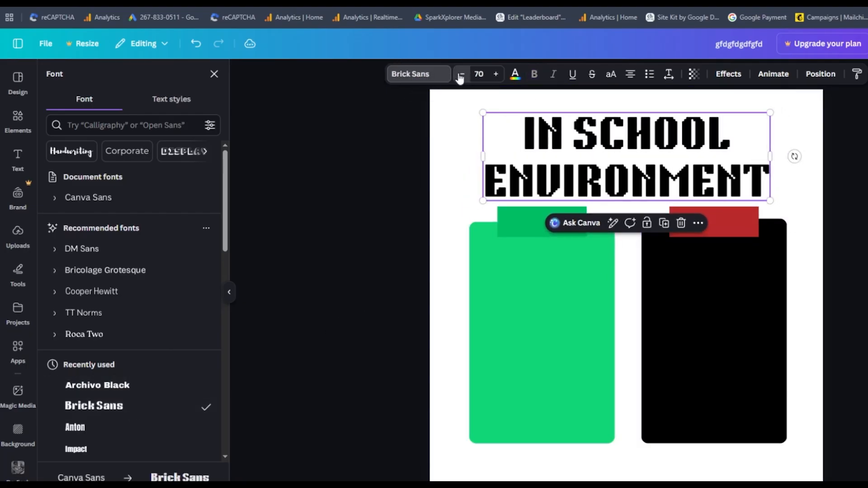
click(461, 74)
click(461, 74)
click(462, 73)
click(461, 74)
click(462, 74)
click(462, 74)
click(462, 74)
click(461, 74)
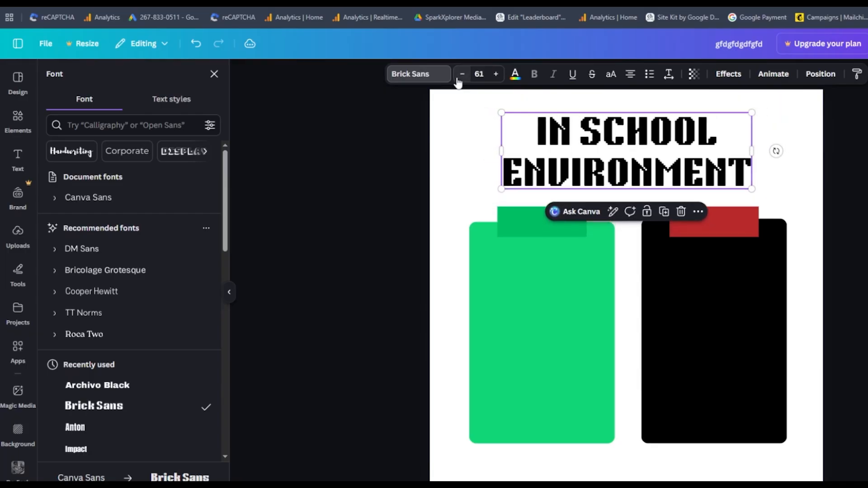
click(461, 74)
click(461, 74)
click(462, 74)
click(462, 73)
click(461, 73)
click(462, 74)
click(457, 77)
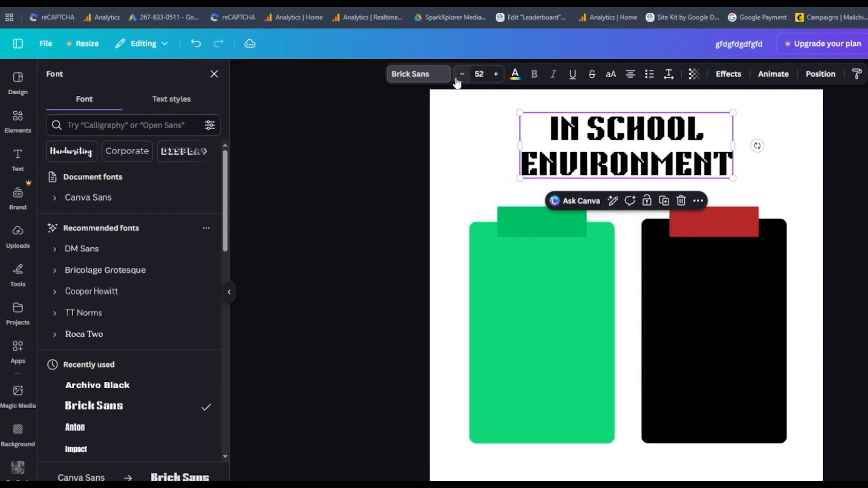
click(457, 76)
click(458, 76)
click(468, 182)
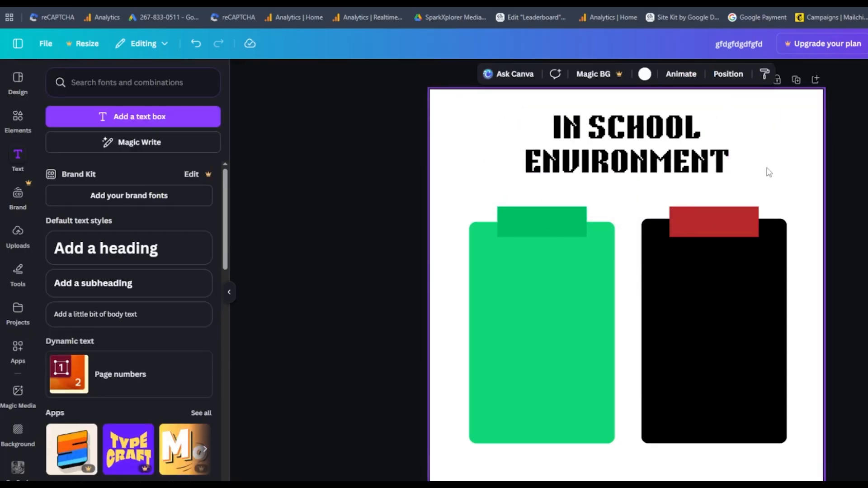